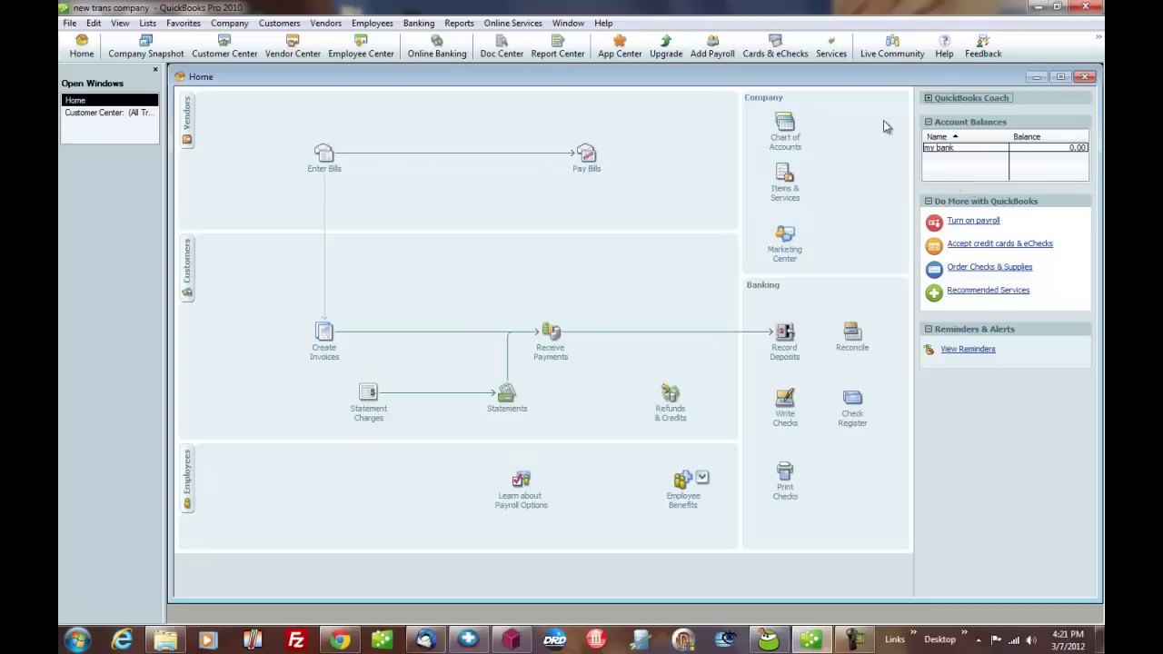
Open the company's chart of accounts and maximize its window
{"action": "left_click", "coordinate": [148, 23]}
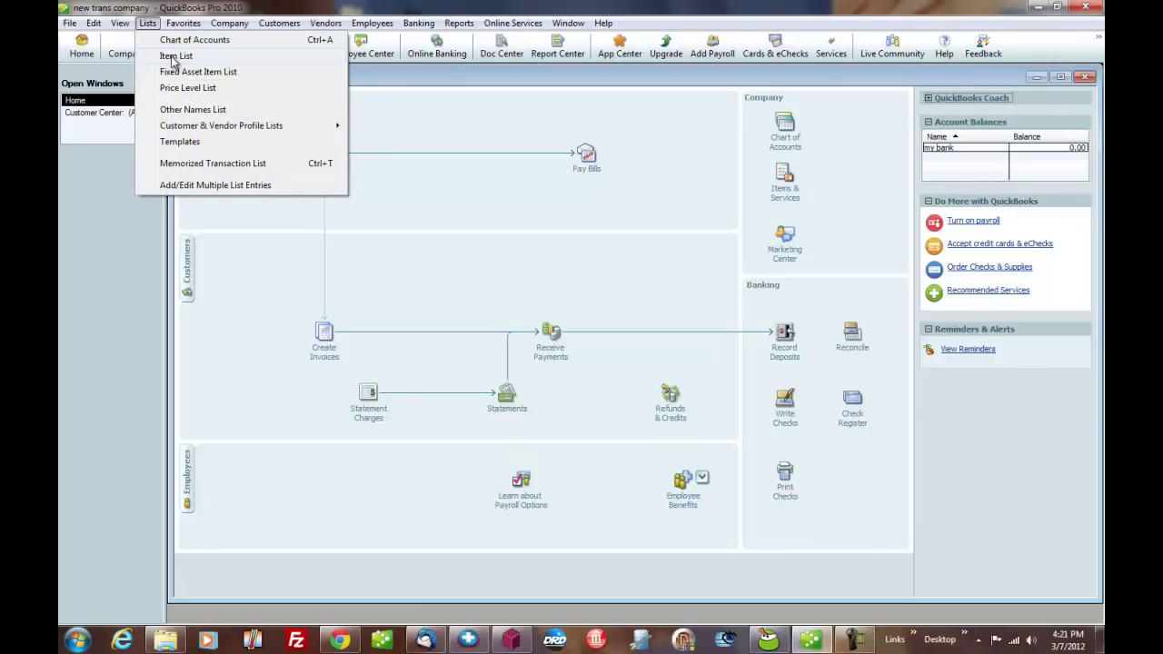
{"action": "mouse_move", "coordinate": [188, 128]}
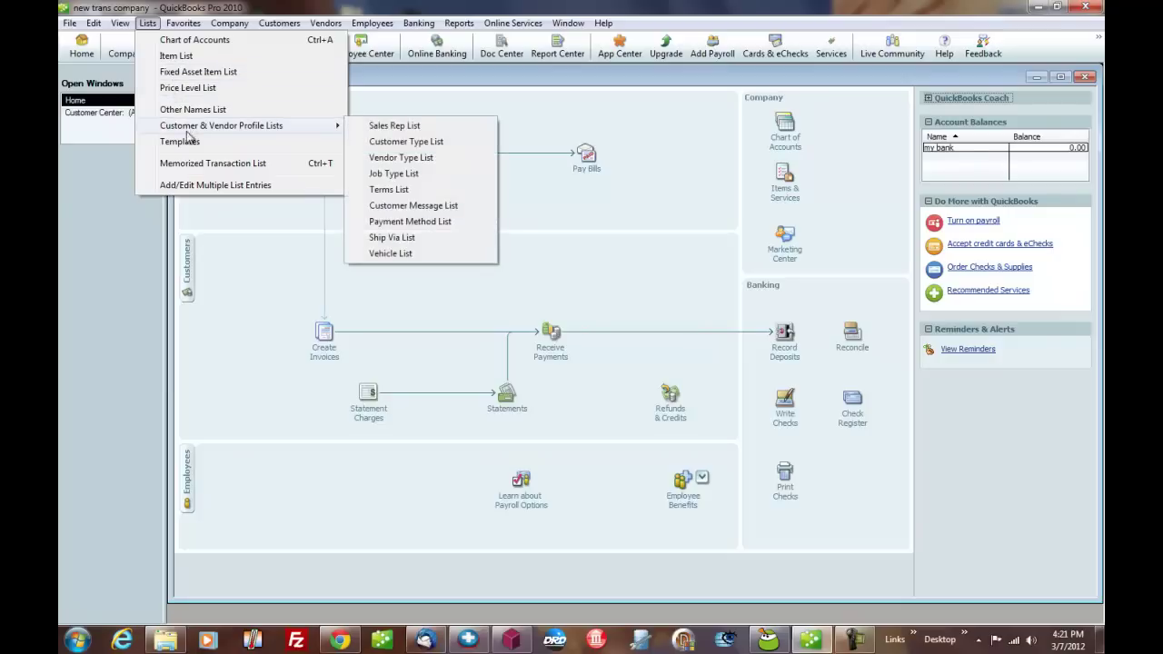
{"action": "left_click", "coordinate": [182, 42]}
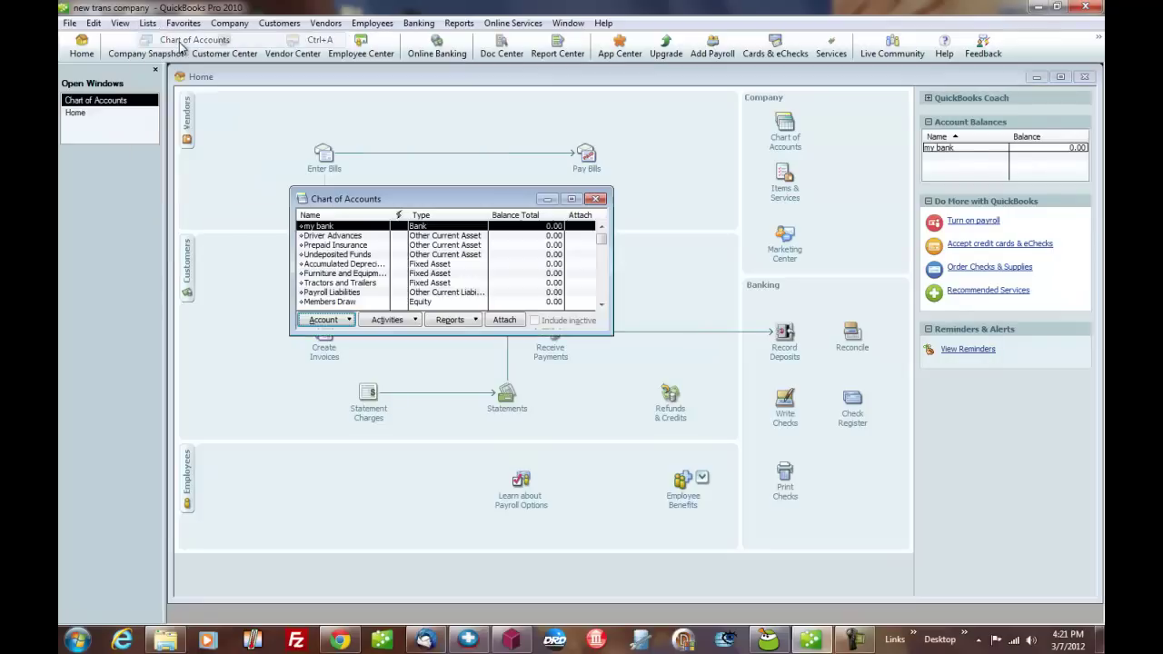
{"action": "left_click", "coordinate": [571, 198]}
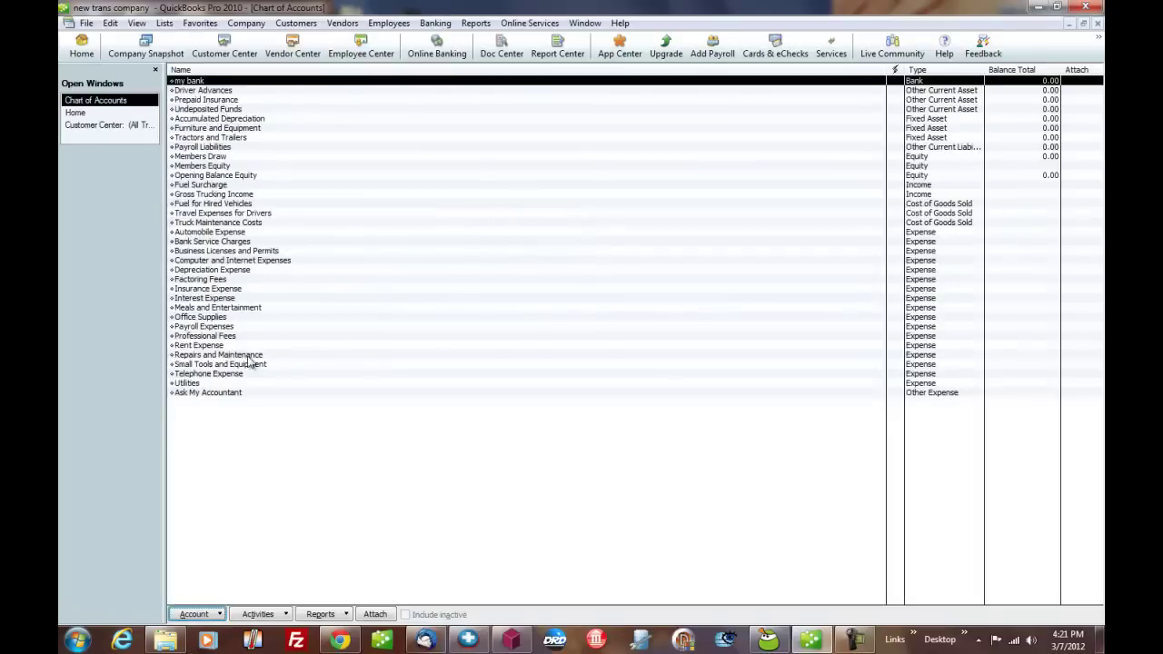
Sort the chart of accounts by name and return it to sorting by account type
{"action": "left_click", "coordinate": [923, 185]}
{"action": "left_click", "coordinate": [917, 72]}
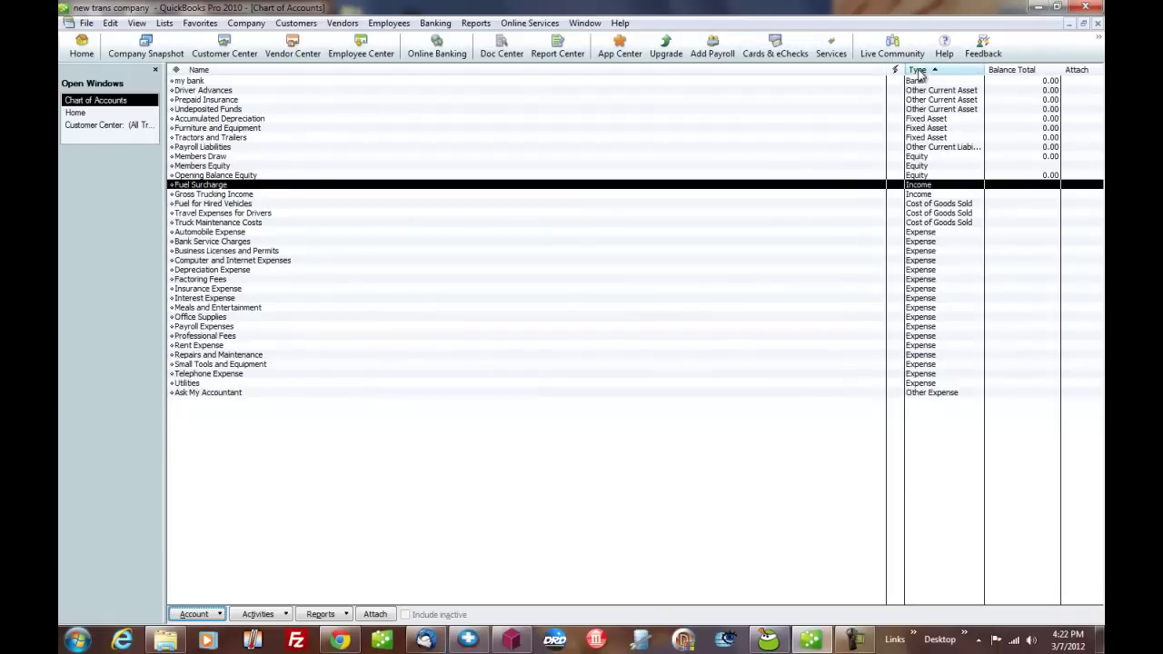
{"action": "left_click", "coordinate": [919, 71]}
{"action": "left_click", "coordinate": [919, 71]}
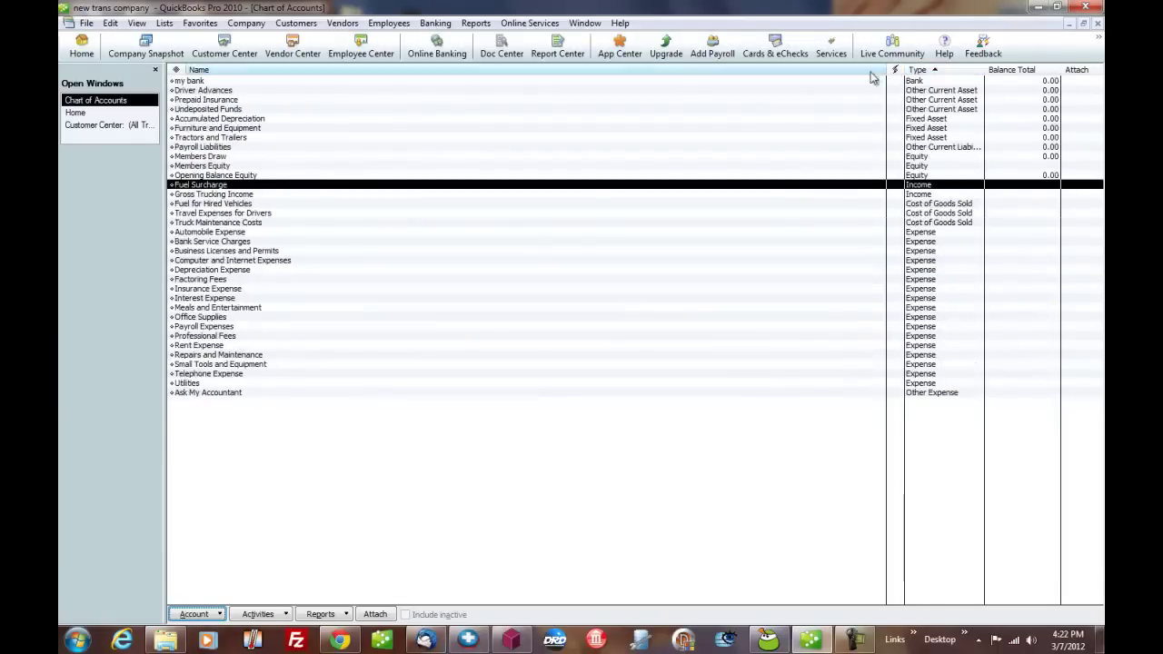
{"action": "left_click", "coordinate": [282, 70]}
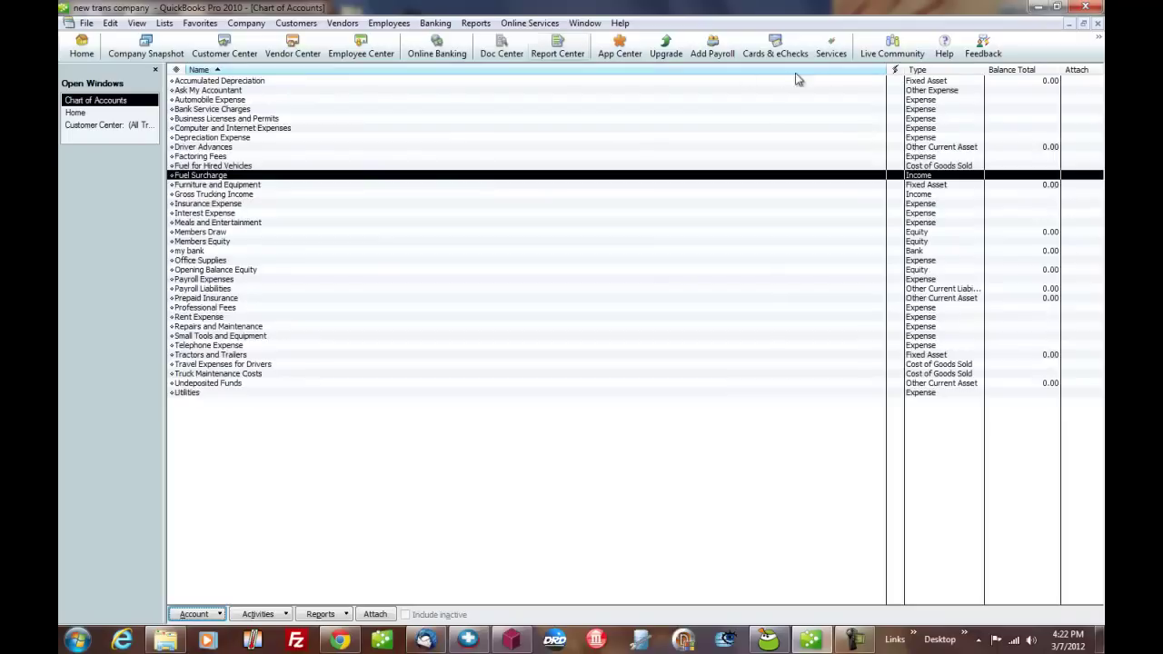
{"action": "left_click", "coordinate": [919, 70]}
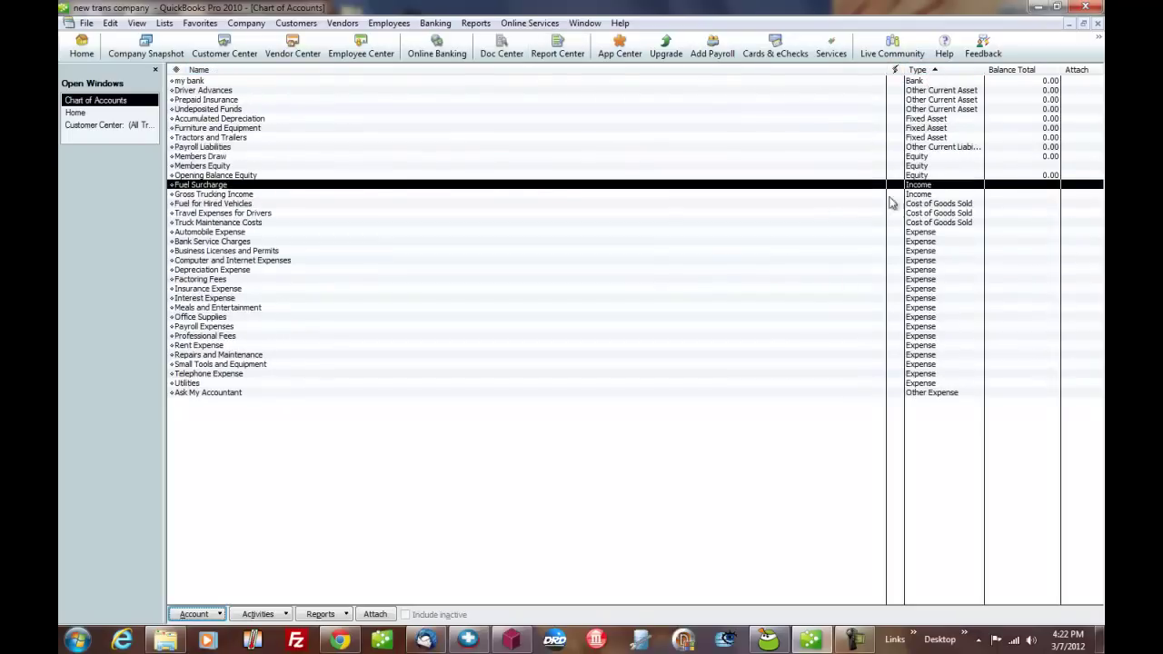
Edit the Fuel Surcharge income account to make it a subaccount of Gross Trucking Income, and save it
{"action": "left_click", "coordinate": [208, 194]}
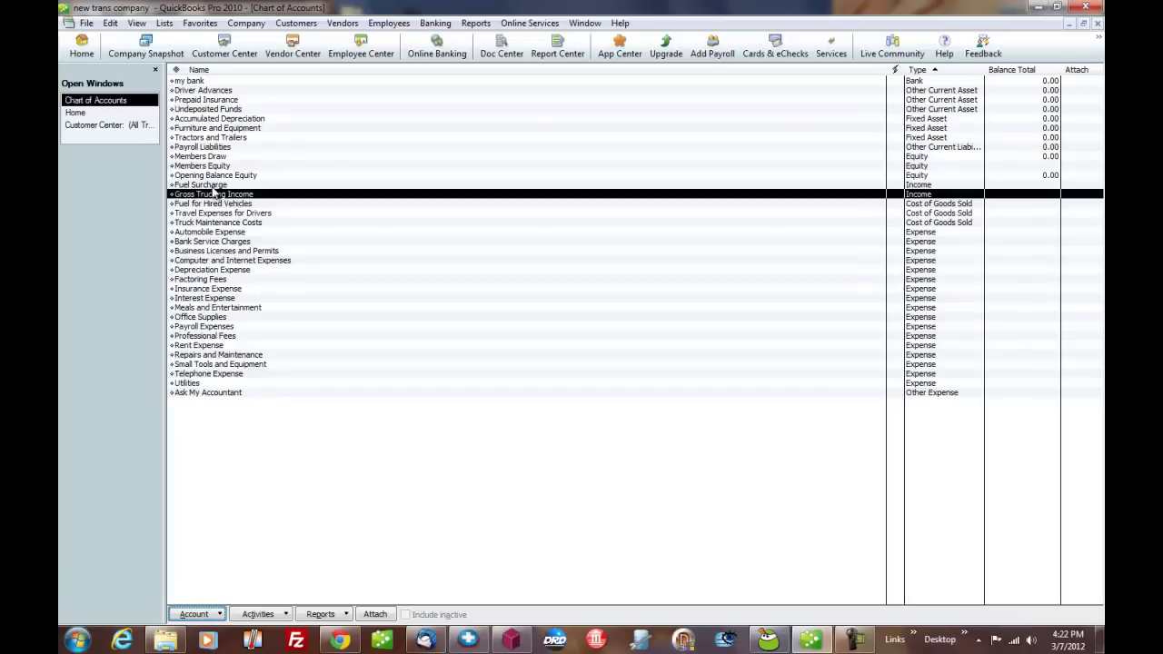
{"action": "left_click", "coordinate": [214, 186]}
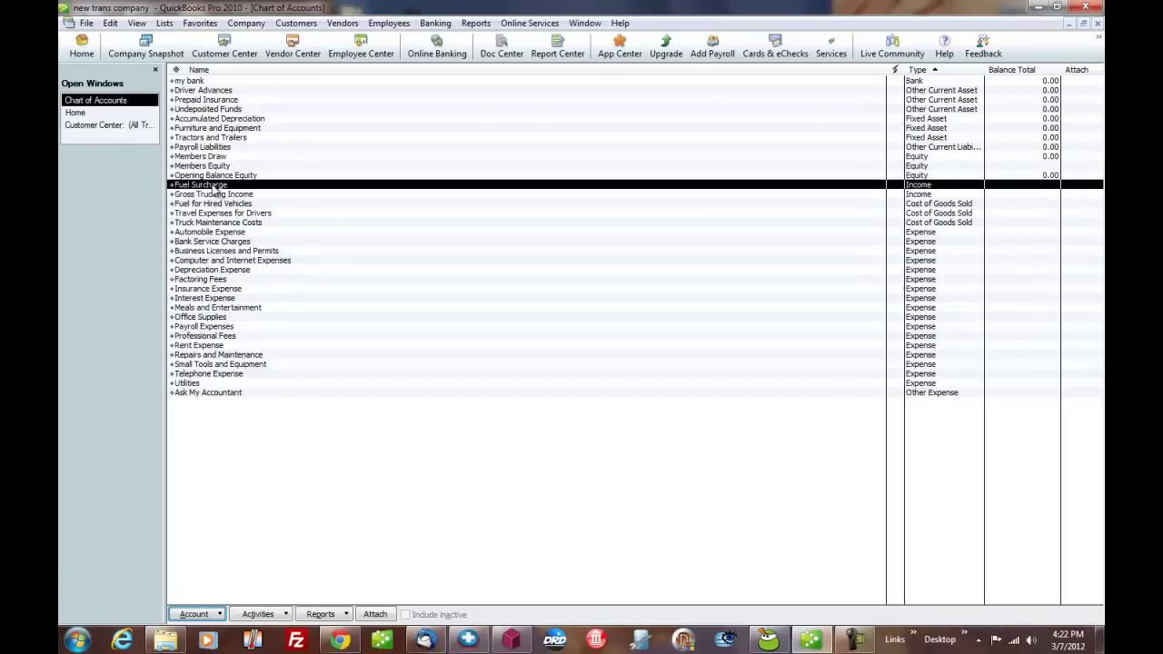
{"action": "right_click", "coordinate": [215, 189]}
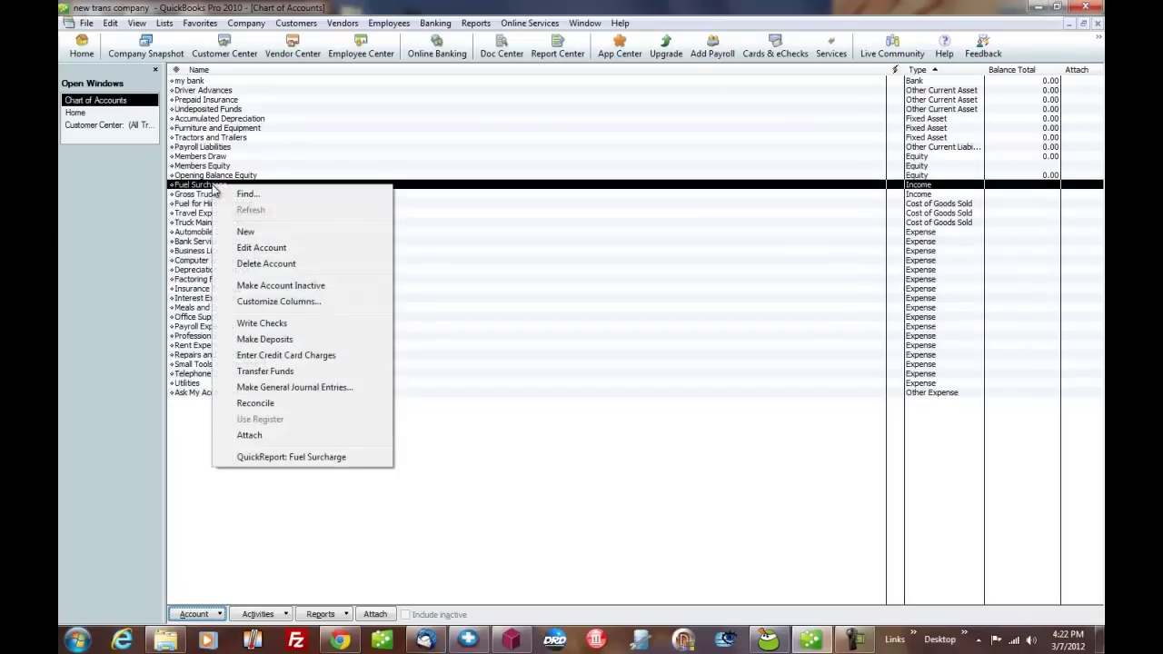
{"action": "left_click", "coordinate": [259, 251]}
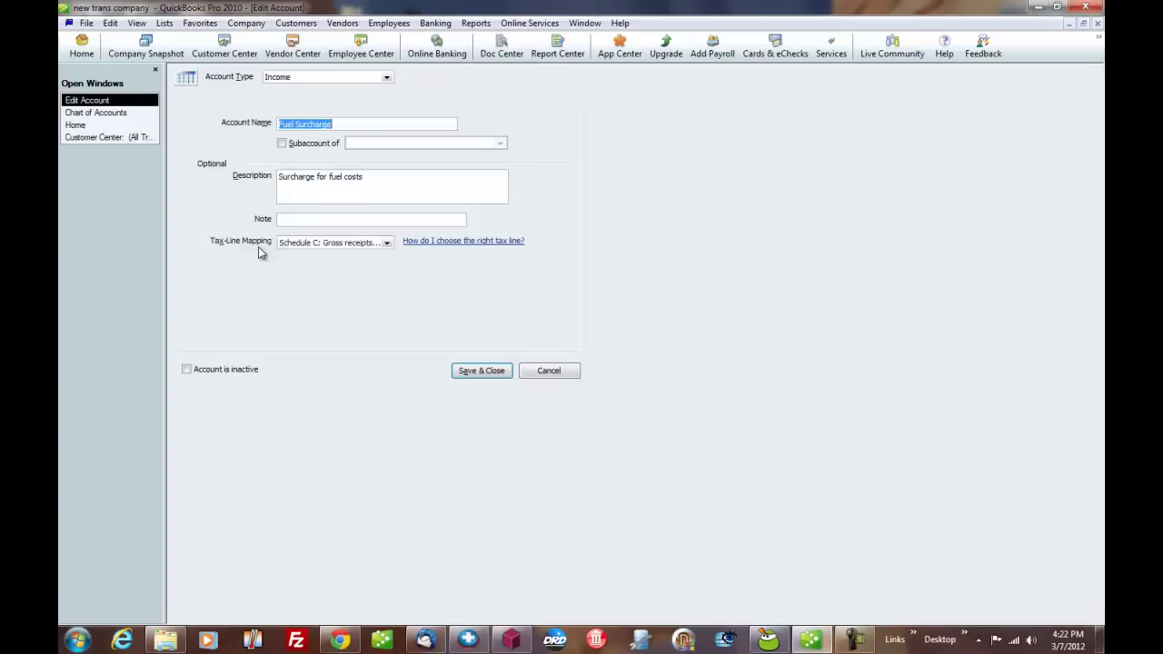
{"action": "left_click", "coordinate": [281, 144]}
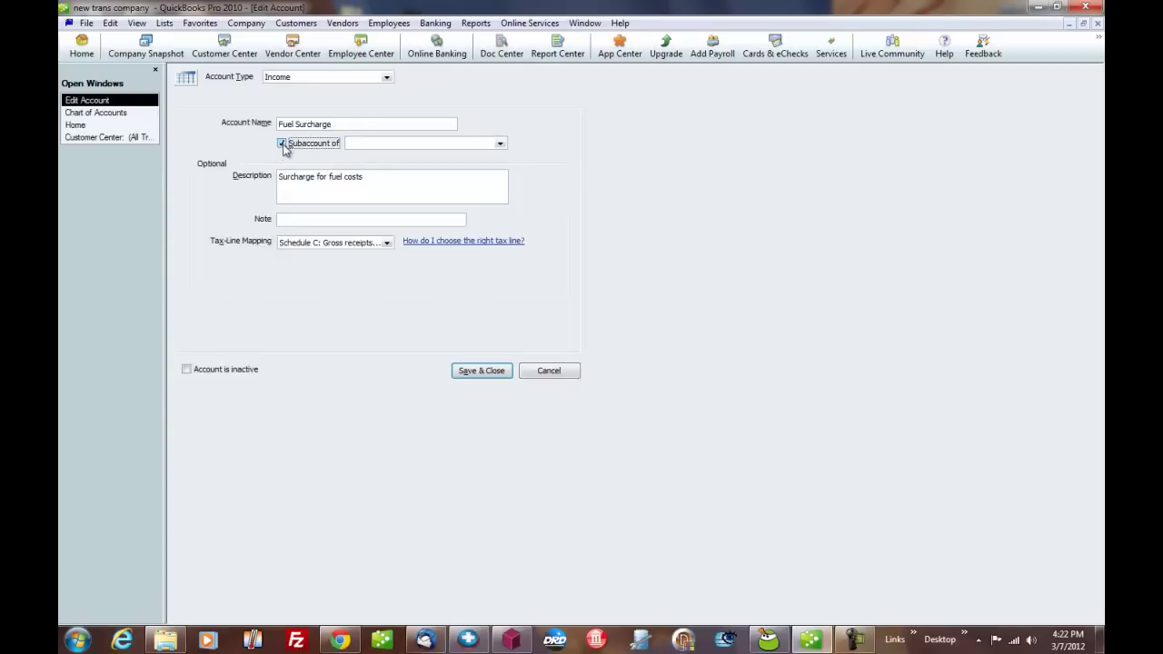
{"action": "left_click", "coordinate": [500, 144]}
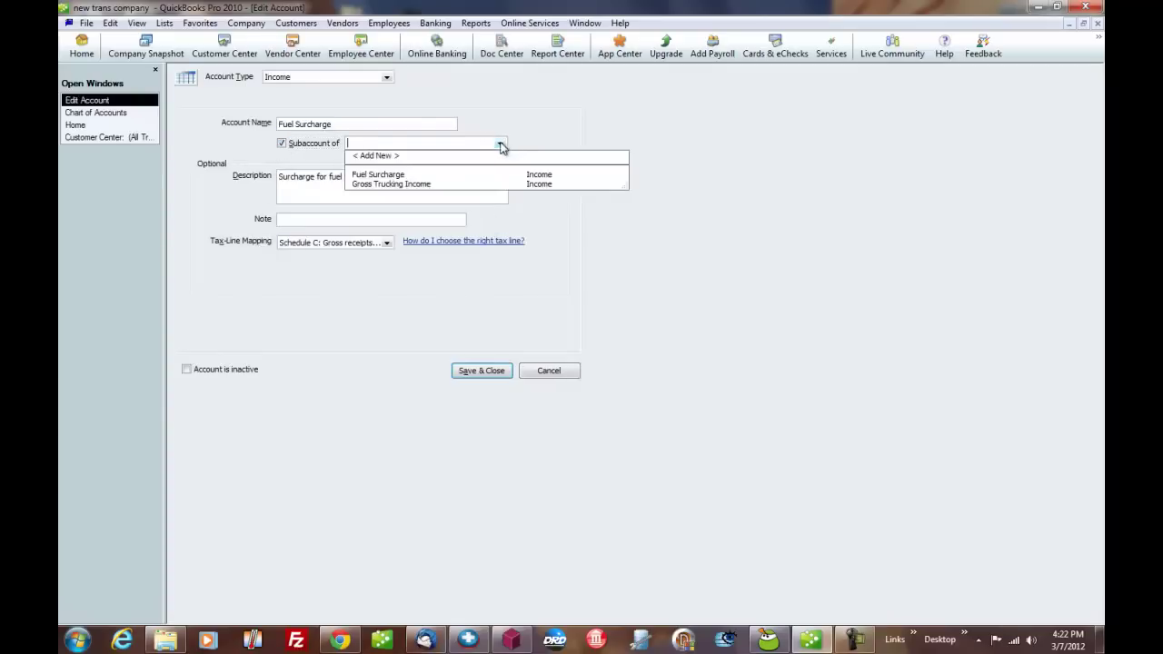
{"action": "left_click", "coordinate": [435, 184]}
{"action": "left_click", "coordinate": [469, 371]}
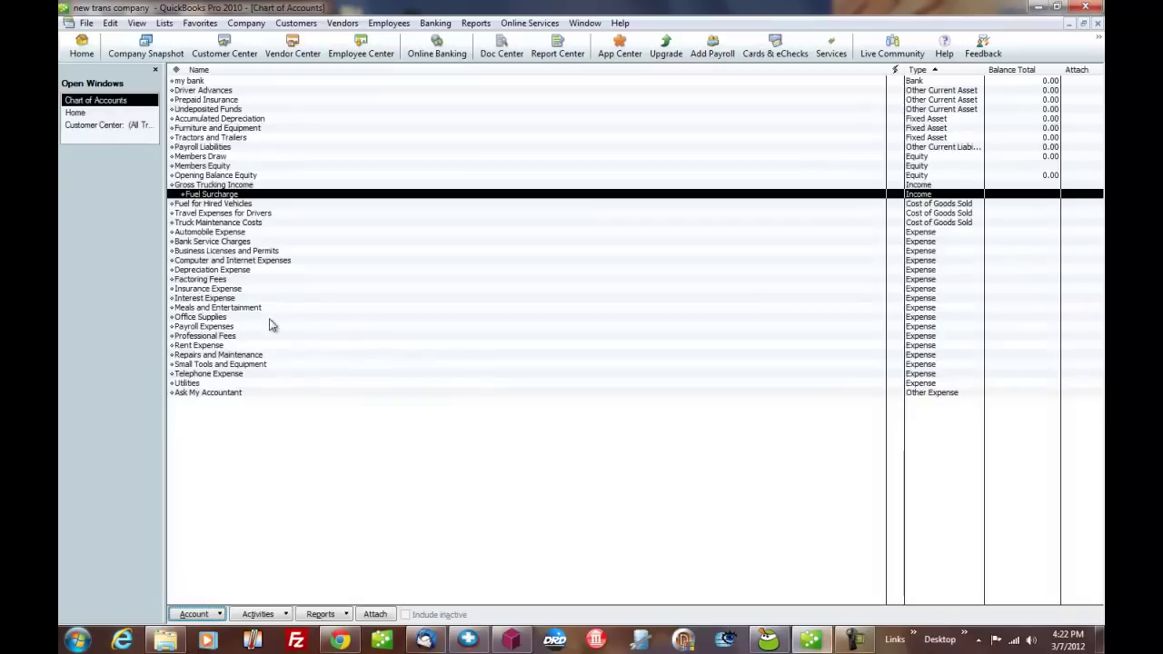
{"action": "left_click", "coordinate": [192, 185]}
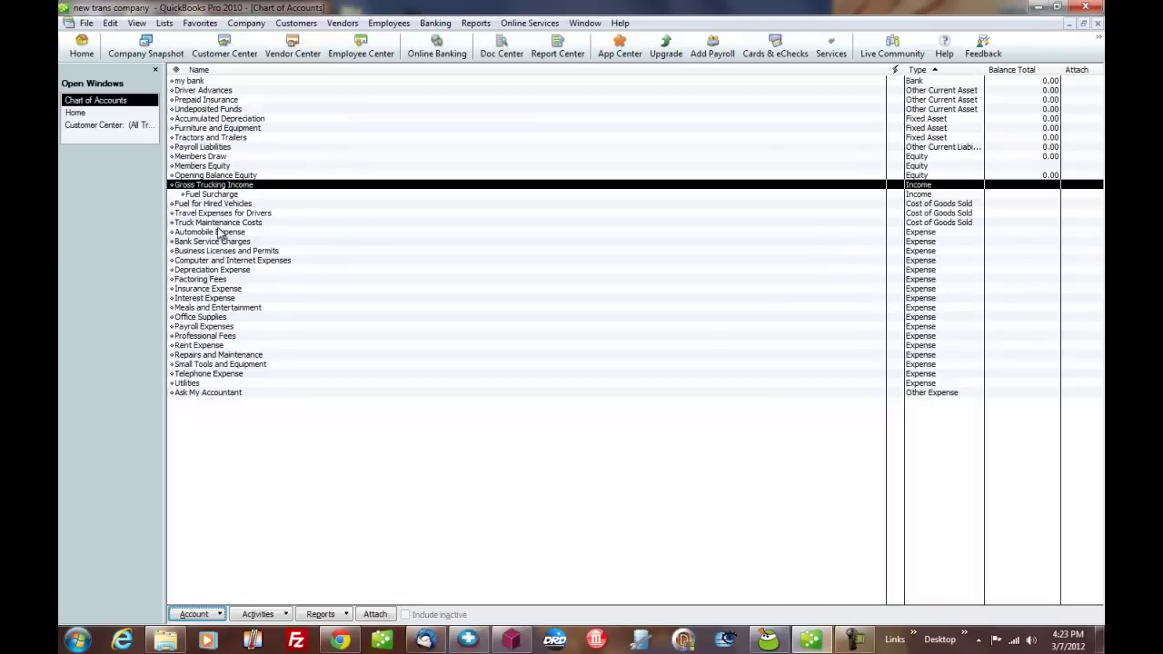
Start a new customer record in the Customer Center and set its customer name to New Customer
{"action": "left_click", "coordinate": [76, 113]}
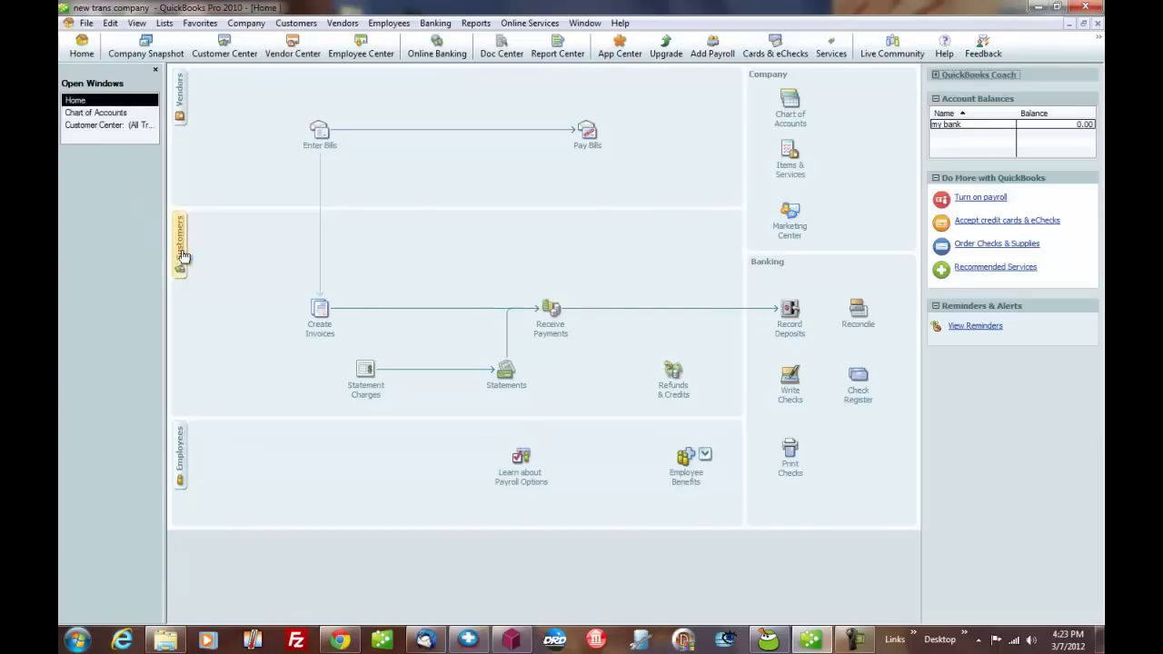
{"action": "left_click", "coordinate": [182, 257]}
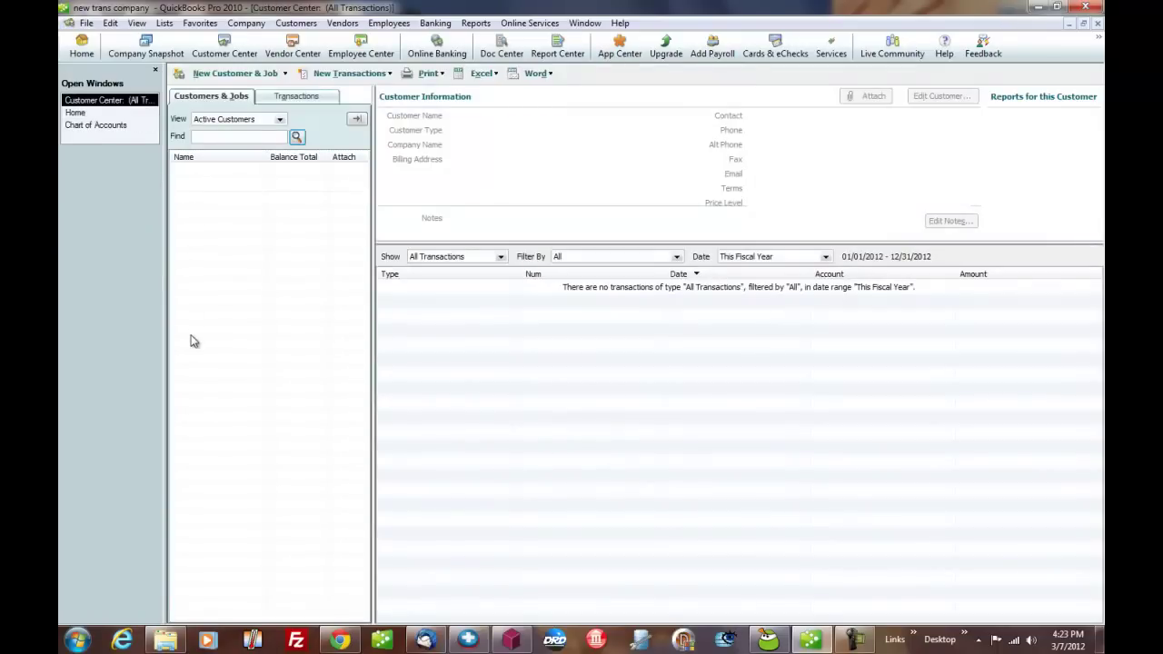
{"action": "right_click", "coordinate": [202, 219]}
{"action": "left_click", "coordinate": [233, 262]}
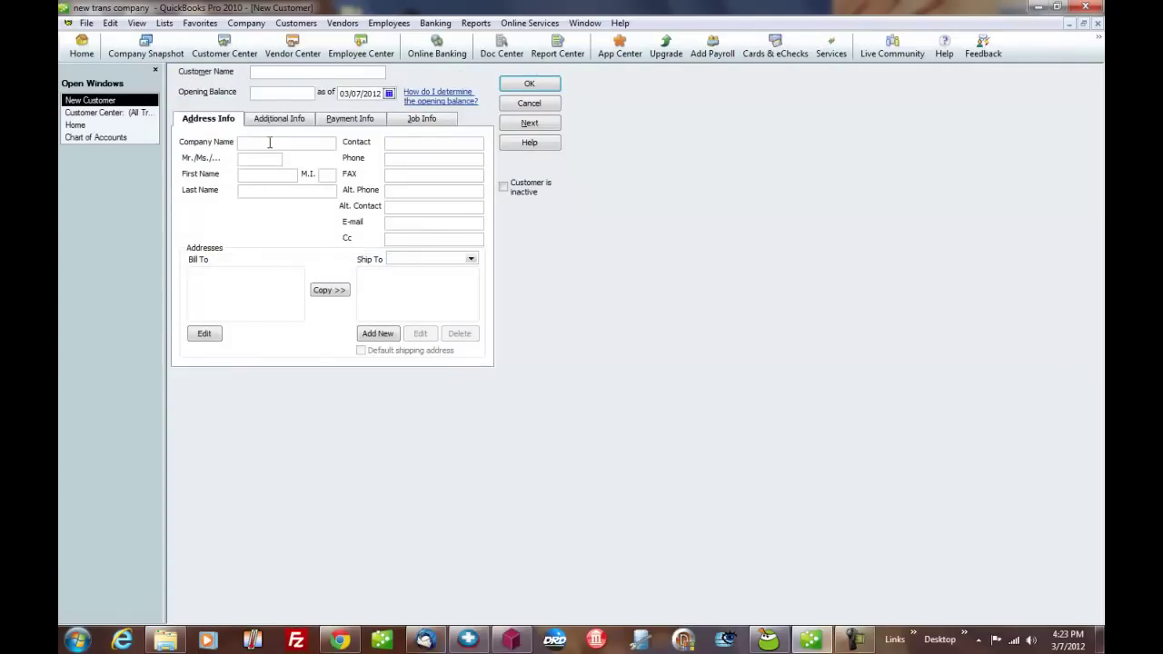
{"action": "type", "text": "New Customer"}
Copy the customer name into the Company Name field of the new customer record
{"action": "key", "text": "shift+Home"}
{"action": "left_click_drag", "start_coordinate": [331, 71], "coordinate": [224, 72]}
{"action": "key", "text": "ctrl+c"}
{"action": "right_click", "coordinate": [266, 80]}
{"action": "left_click", "coordinate": [304, 121]}
{"action": "key", "text": "Tab"}
{"action": "key", "text": "Tab"}
{"action": "key", "text": "shift+Tab"}
{"action": "key", "text": "Tab"}
{"action": "left_click", "coordinate": [271, 95]}
{"action": "key", "text": "Tab"}
{"action": "key", "text": "Tab"}
{"action": "key", "text": "ctrl+v"}
{"action": "key", "text": "Tab"}
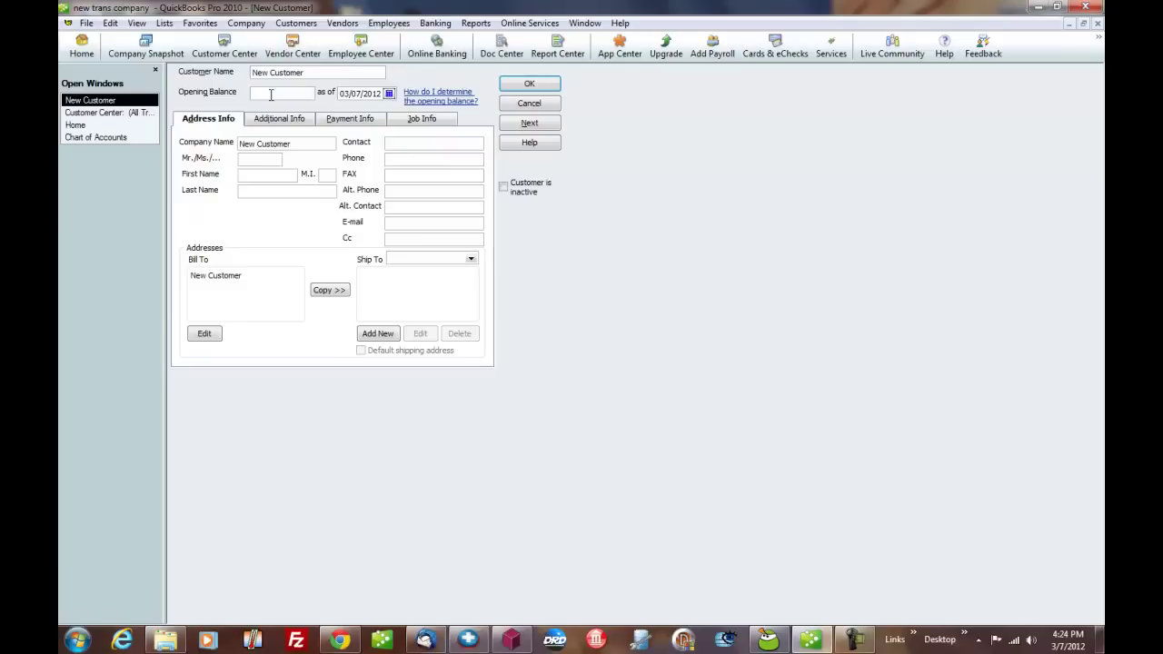
Enter the customer's street, city, state and ZIP code in the Bill To address
{"action": "key", "text": "Tab"}
{"action": "type", "text": "23 address"}
{"action": "type", "text": " west elm "}
{"action": "type", "text": "Sprin"}
{"action": "type", "text": "gfiel;"}
{"action": "key", "text": "BackSpace"}
{"action": "type", "text": "ld, mo "}
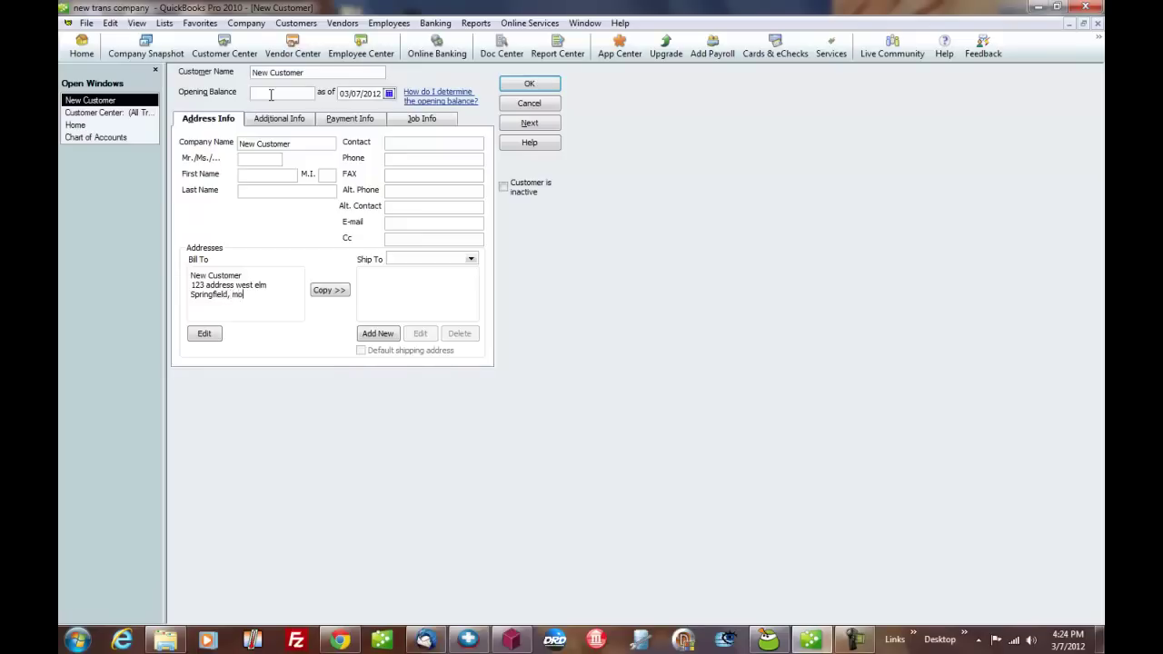
{"action": "type", "text": "65802"}
{"action": "key", "text": "Tab"}
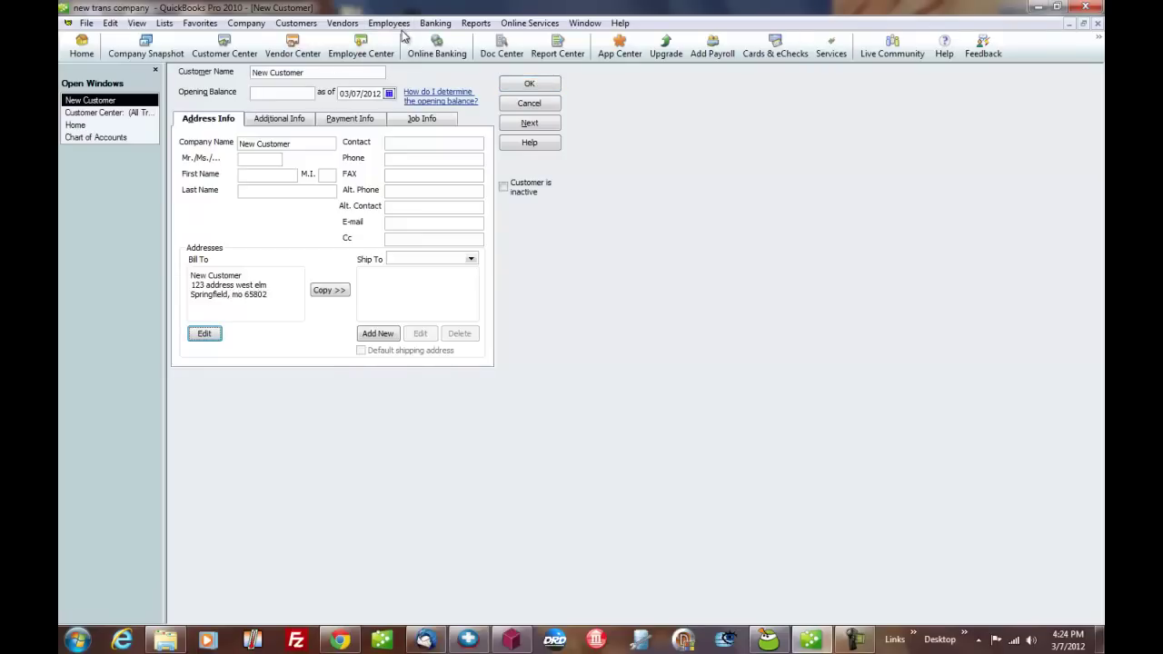
Examine the contact, phone and e-mail fields and the customer's additional information, including the preferred send method options
{"action": "left_click", "coordinate": [416, 143]}
{"action": "left_click", "coordinate": [416, 158]}
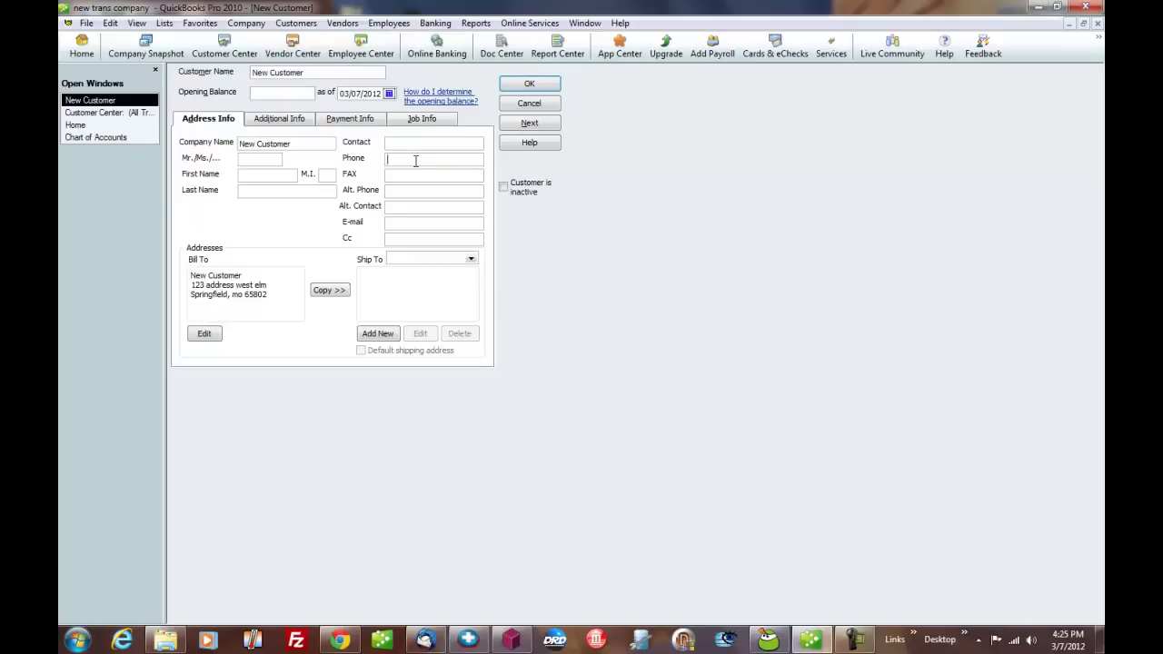
{"action": "left_click", "coordinate": [404, 221]}
{"action": "left_click", "coordinate": [282, 119]}
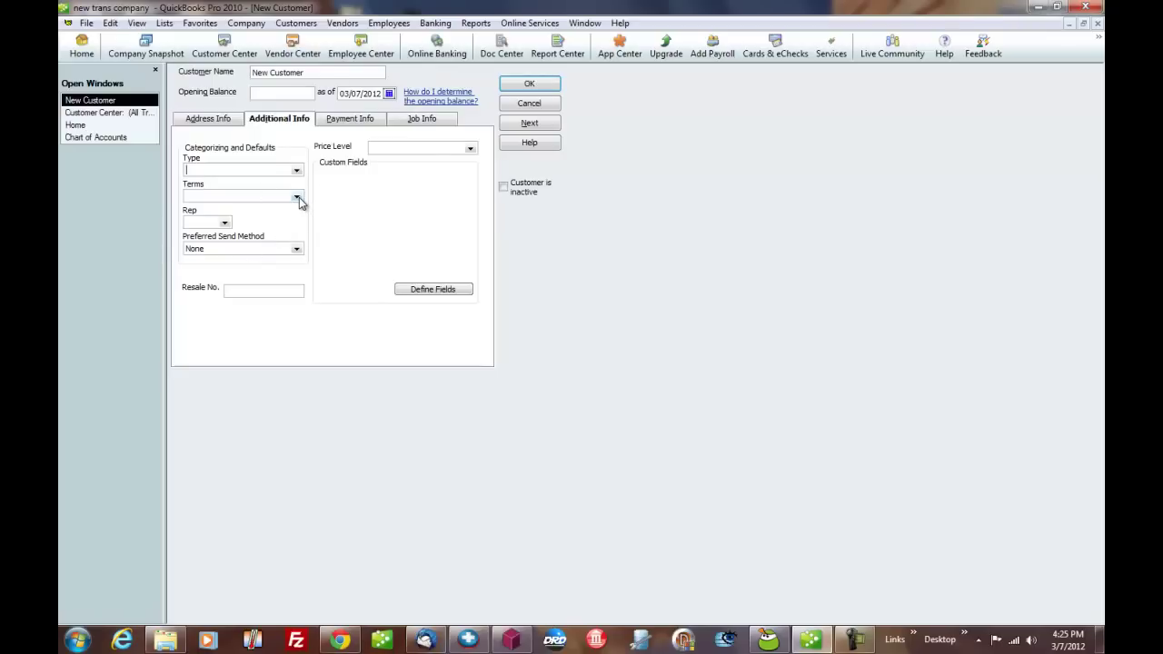
{"action": "left_click", "coordinate": [296, 252]}
{"action": "left_click", "coordinate": [296, 252]}
{"action": "left_click", "coordinate": [222, 126]}
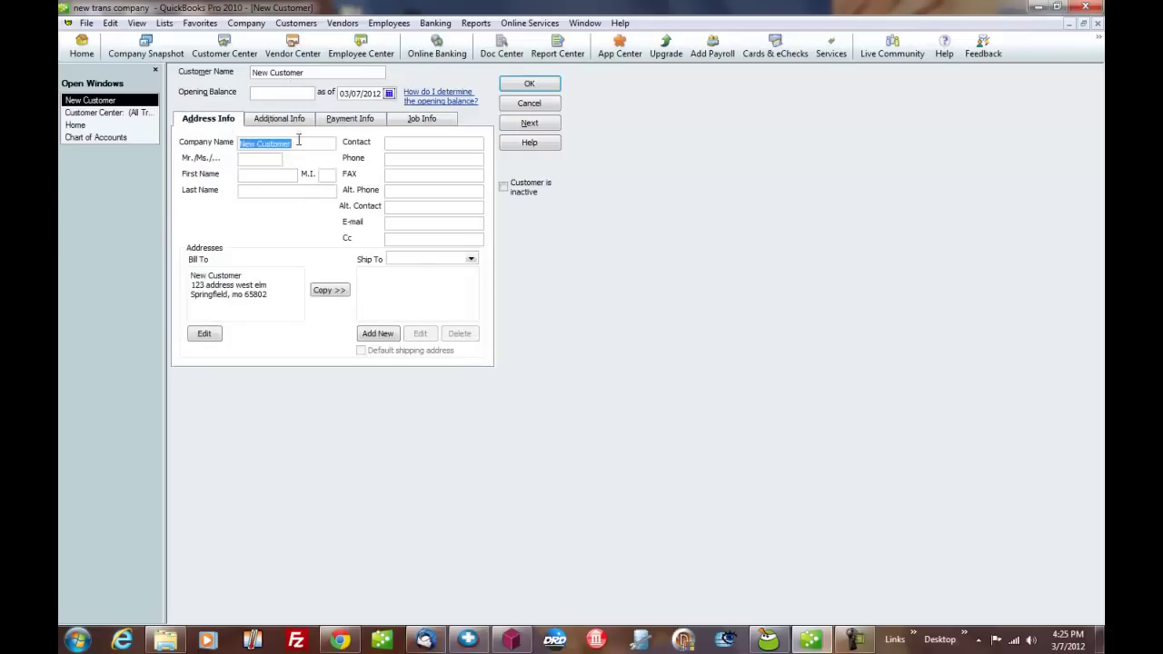
Check the customer name, company name and Bill To name, and save the new customer record
{"action": "left_click", "coordinate": [322, 72]}
{"action": "left_click", "coordinate": [291, 142]}
{"action": "left_click_drag", "start_coordinate": [247, 275], "coordinate": [61, 284]}
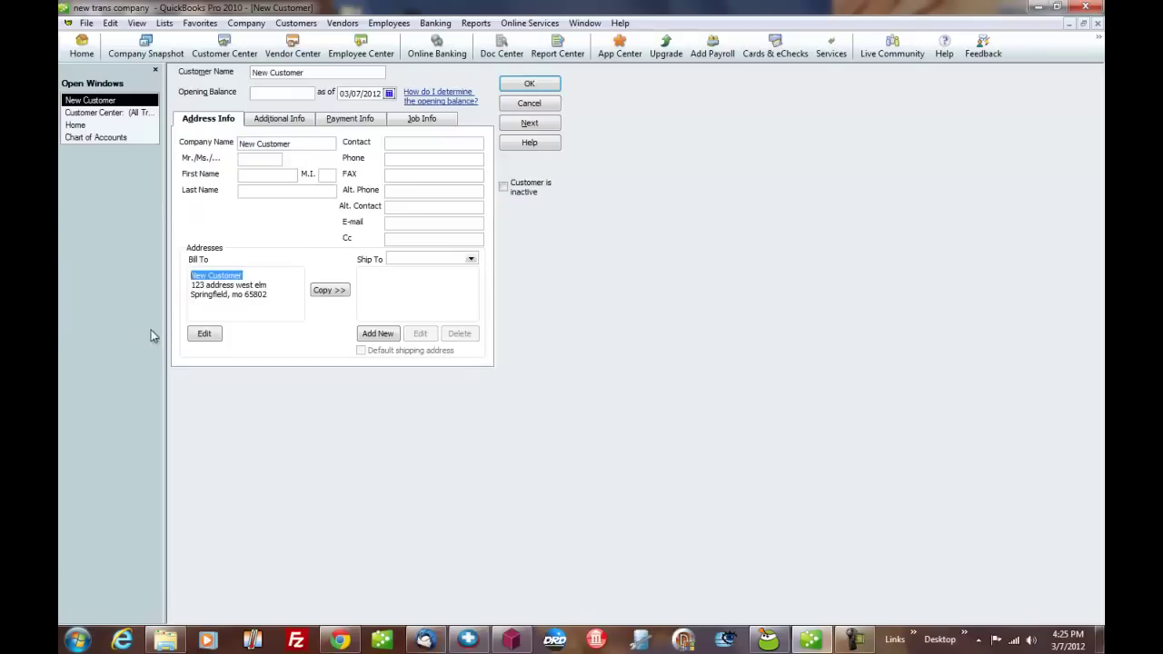
{"action": "left_click", "coordinate": [529, 83]}
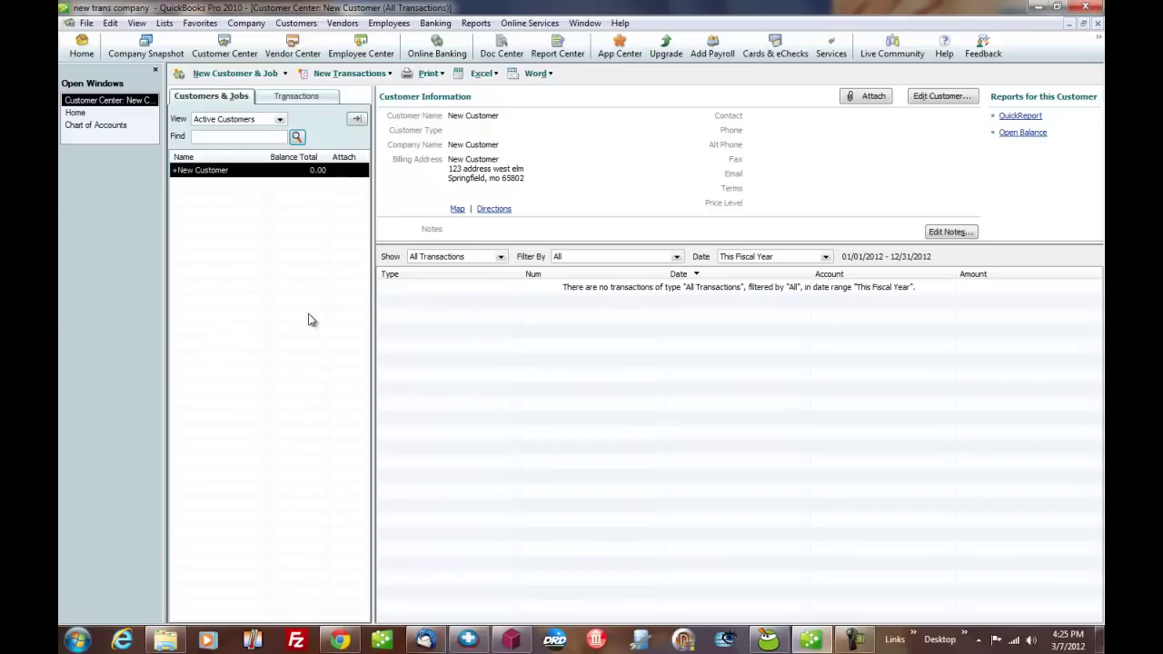
Create a new invoice from the home page, declining the form customization offer, and assign it to New Customer
{"action": "left_click", "coordinate": [87, 113]}
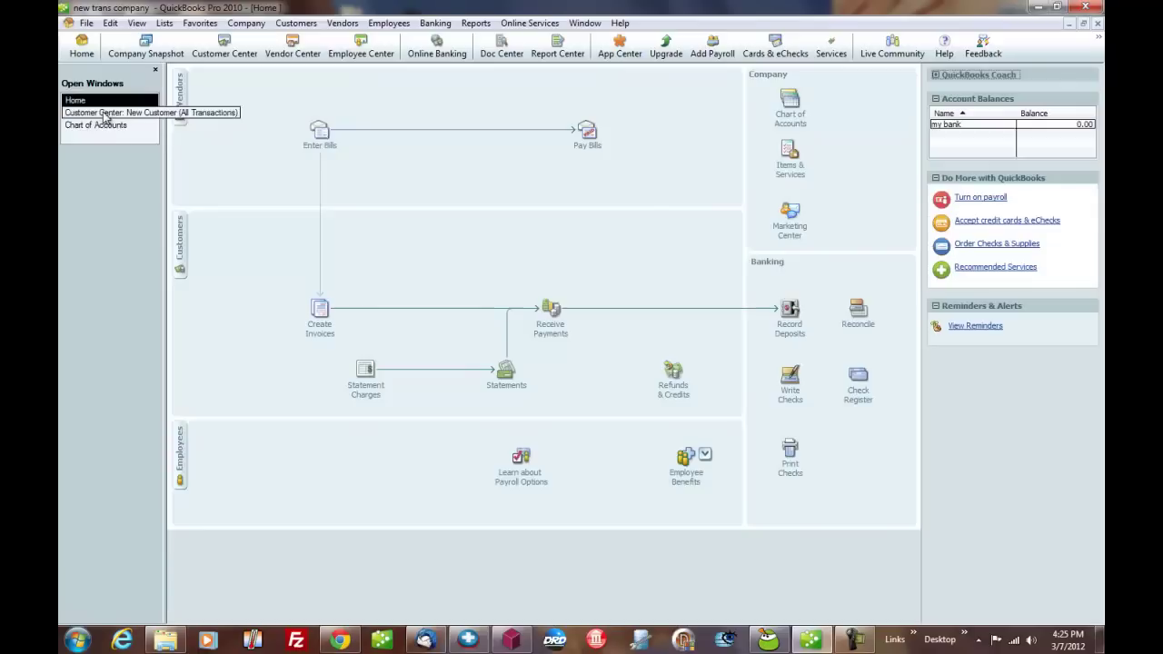
{"action": "left_click", "coordinate": [325, 335]}
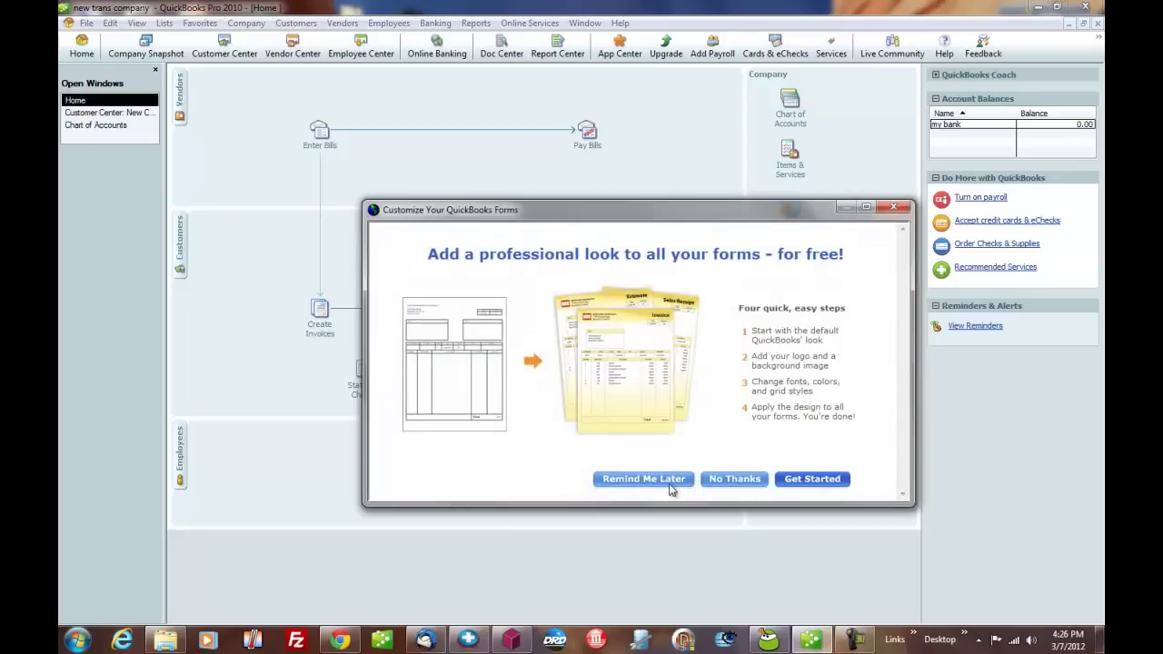
{"action": "left_click", "coordinate": [716, 483]}
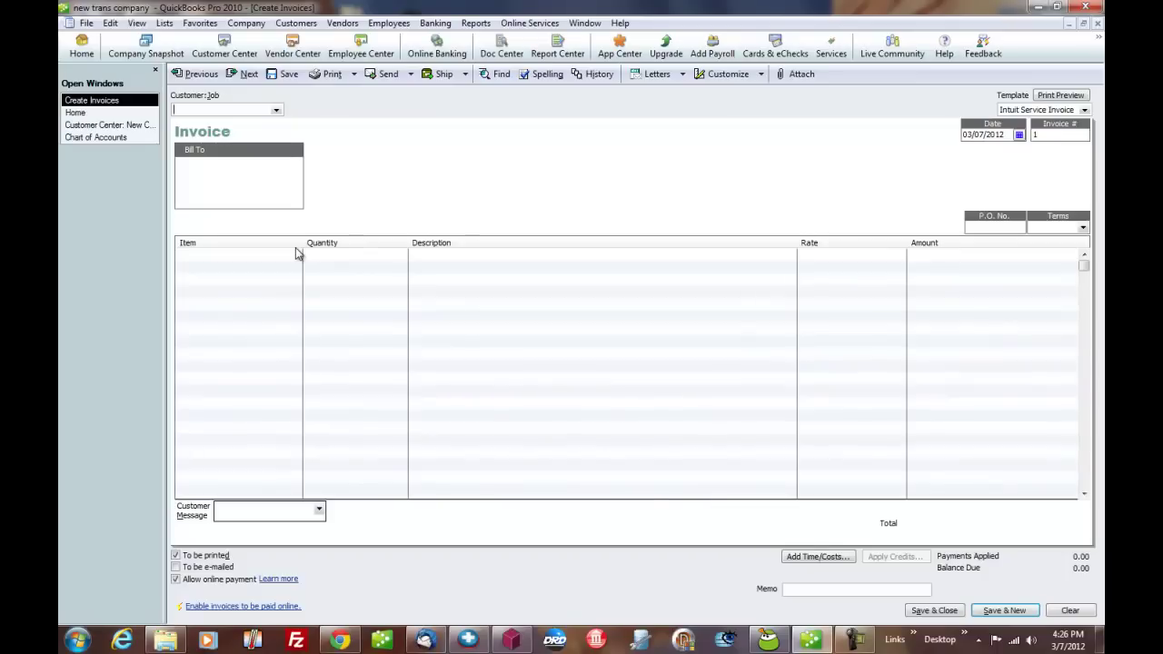
{"action": "type", "text": "New Customer"}
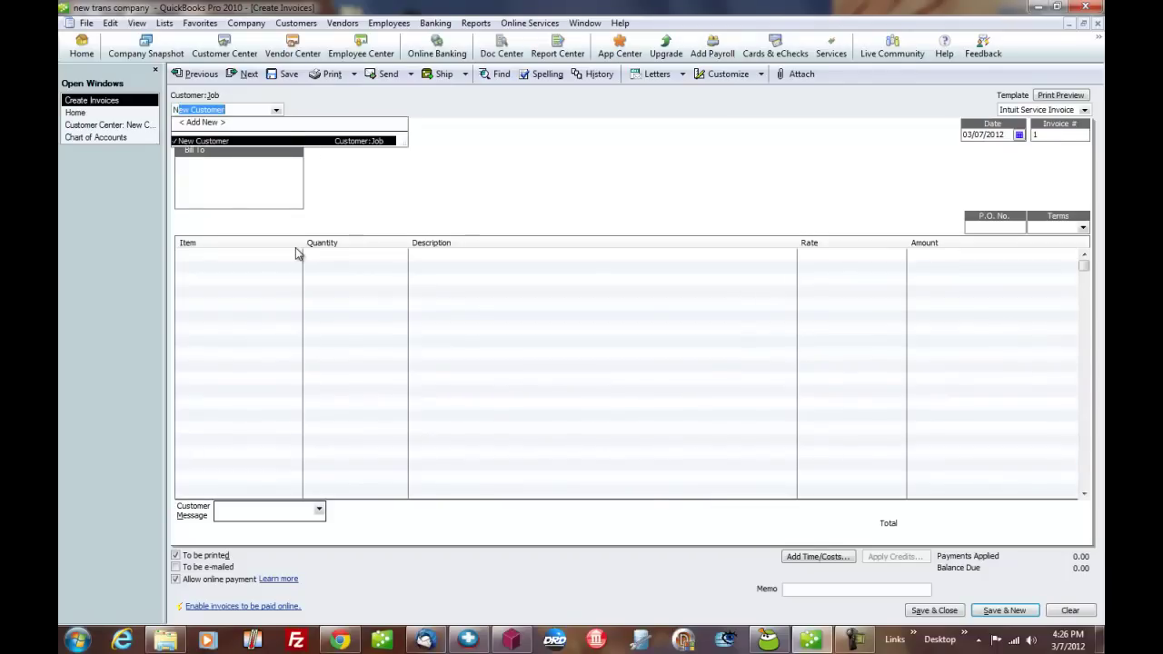
{"action": "key", "text": "Tab"}
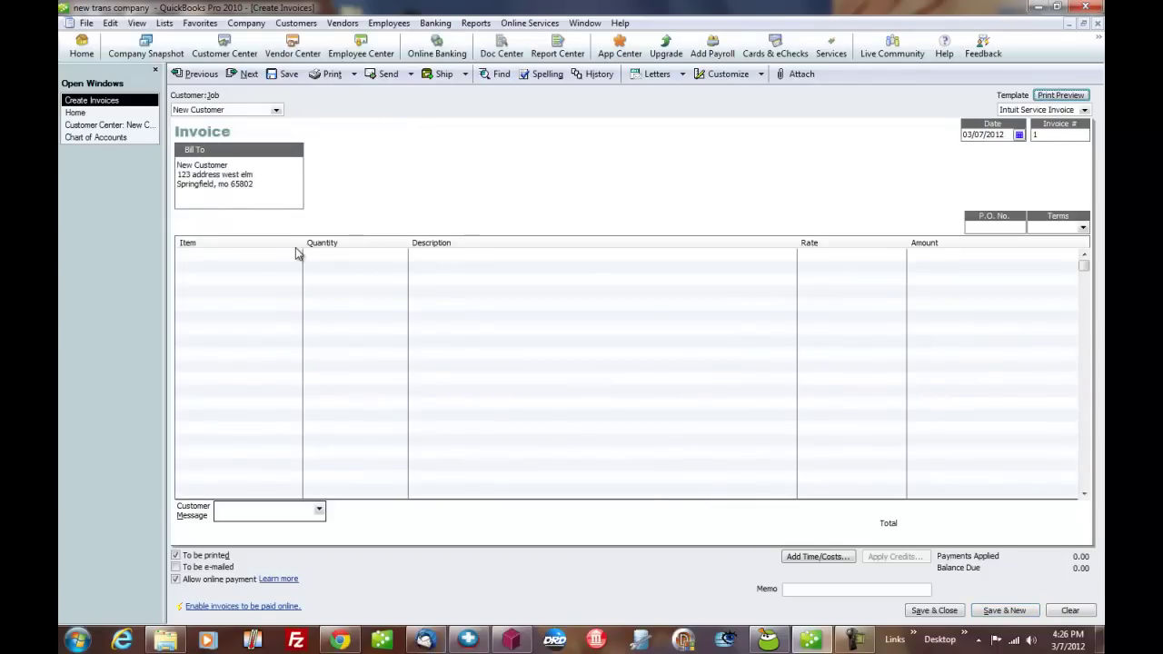
Look through the available invoice templates, keep Intuit Service Invoice, and move on to the invoice date
{"action": "key", "text": "Tab"}
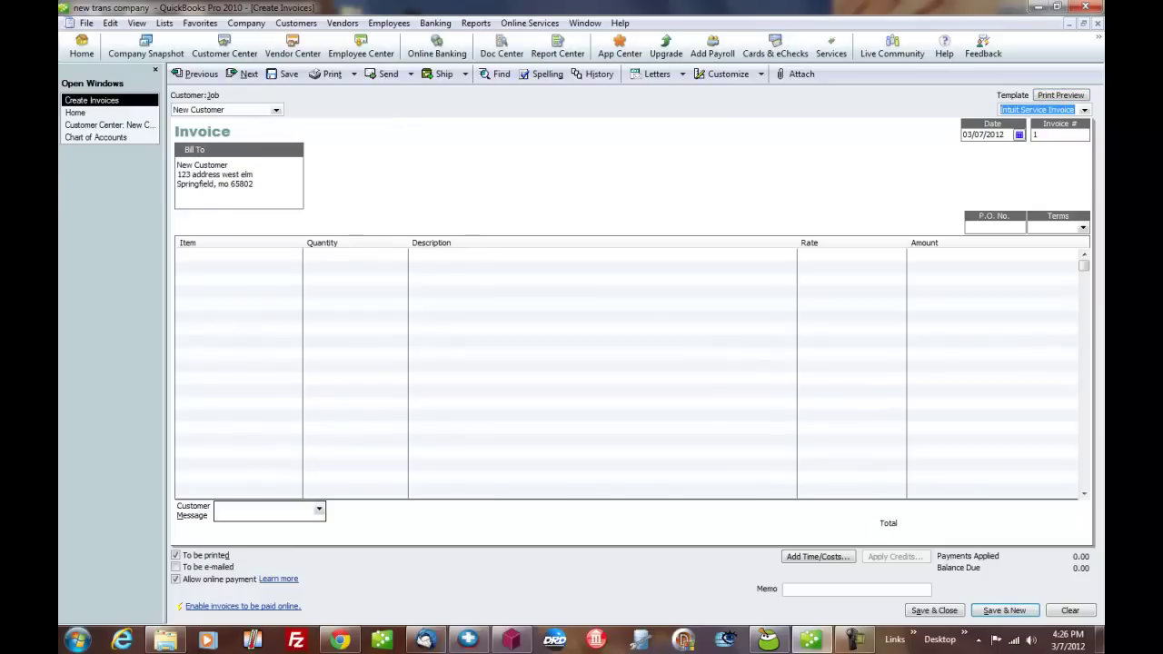
{"action": "left_click", "coordinate": [1084, 109]}
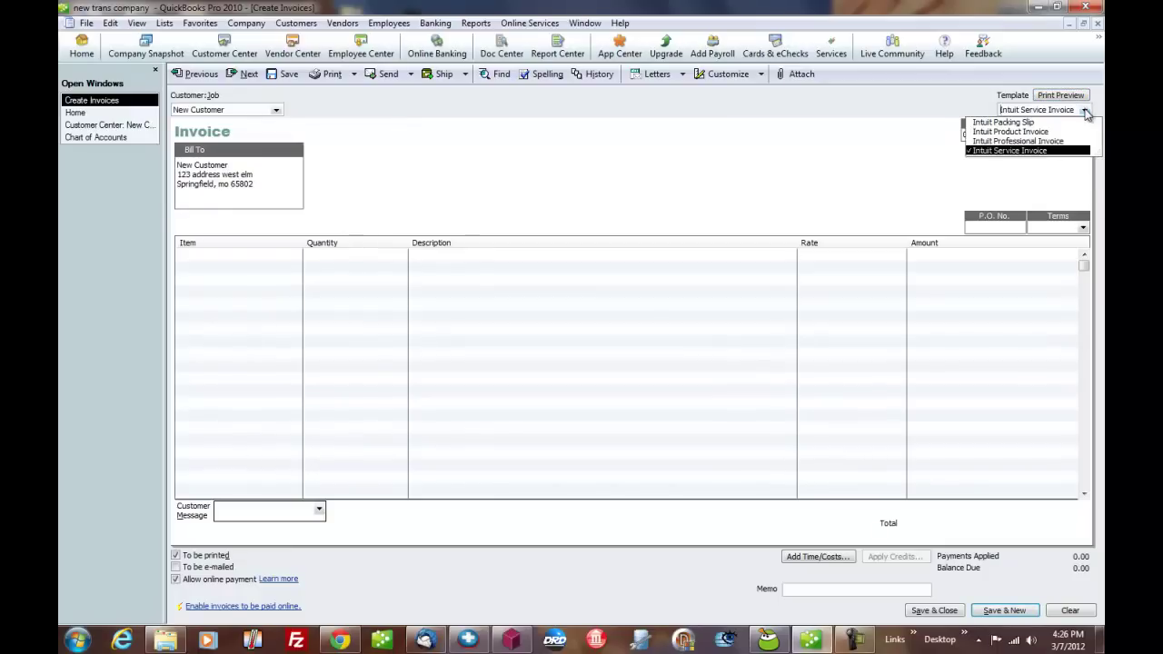
{"action": "left_click", "coordinate": [1085, 110]}
{"action": "key", "text": "Tab"}
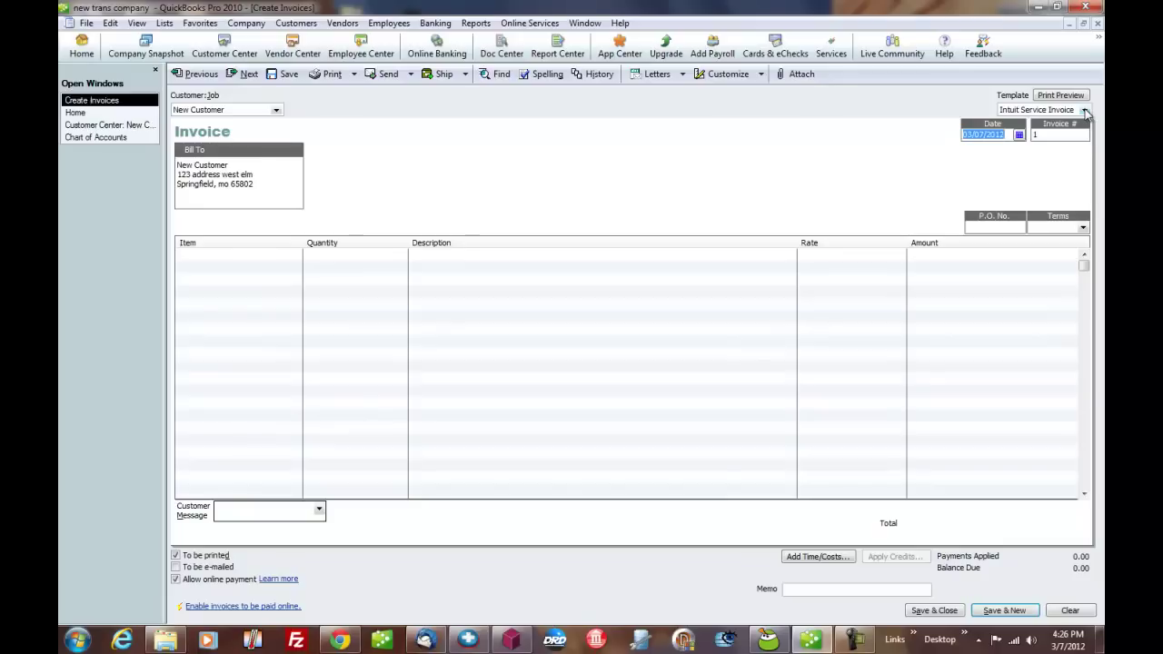
Set the invoice number to 500 and the payment terms to Net 15, leaving the P.O. number blank
{"action": "key", "text": "Tab"}
{"action": "type", "text": "500"}
{"action": "left_click", "coordinate": [1008, 227]}
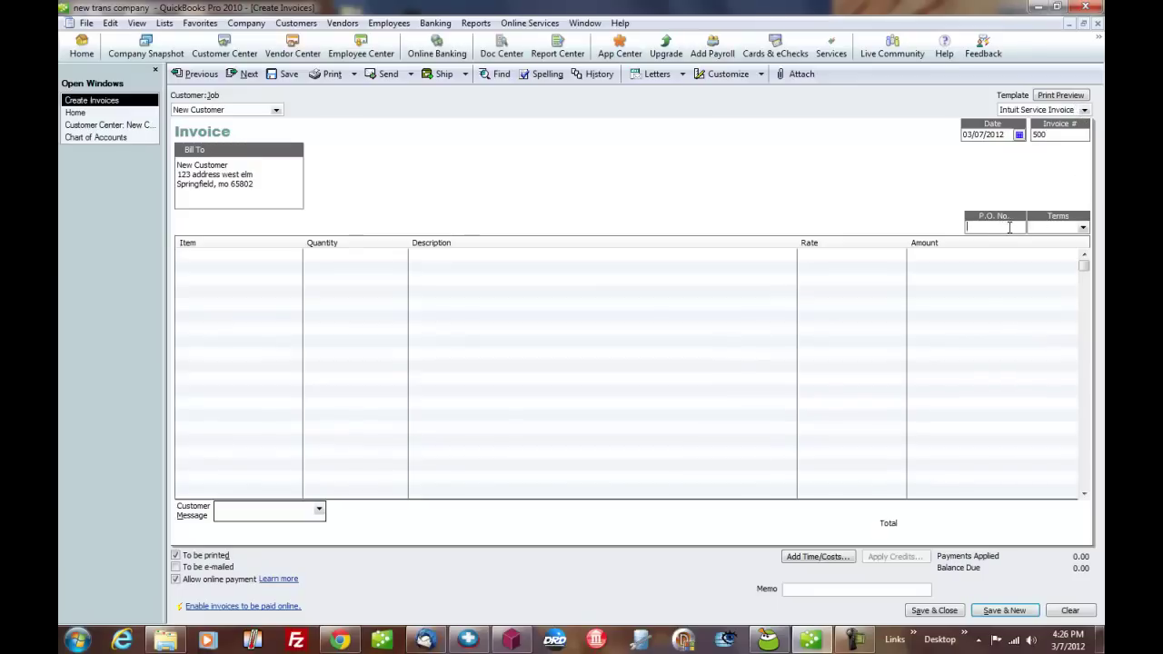
{"action": "left_click", "coordinate": [1083, 227]}
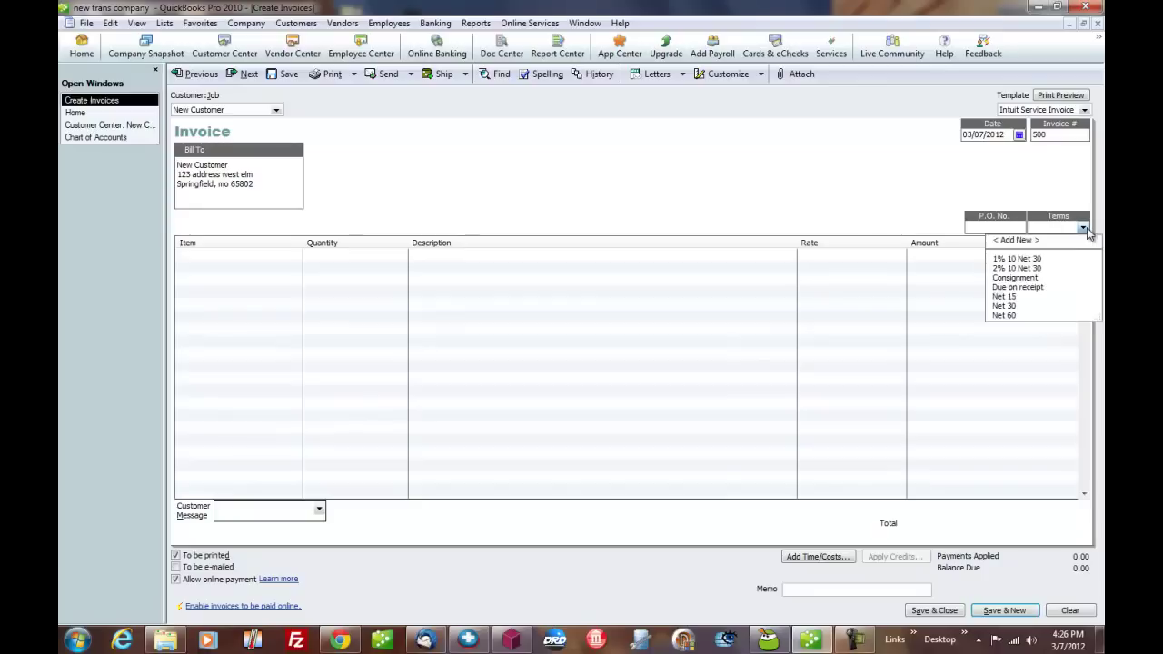
{"action": "left_click", "coordinate": [1018, 297]}
{"action": "left_click", "coordinate": [991, 287]}
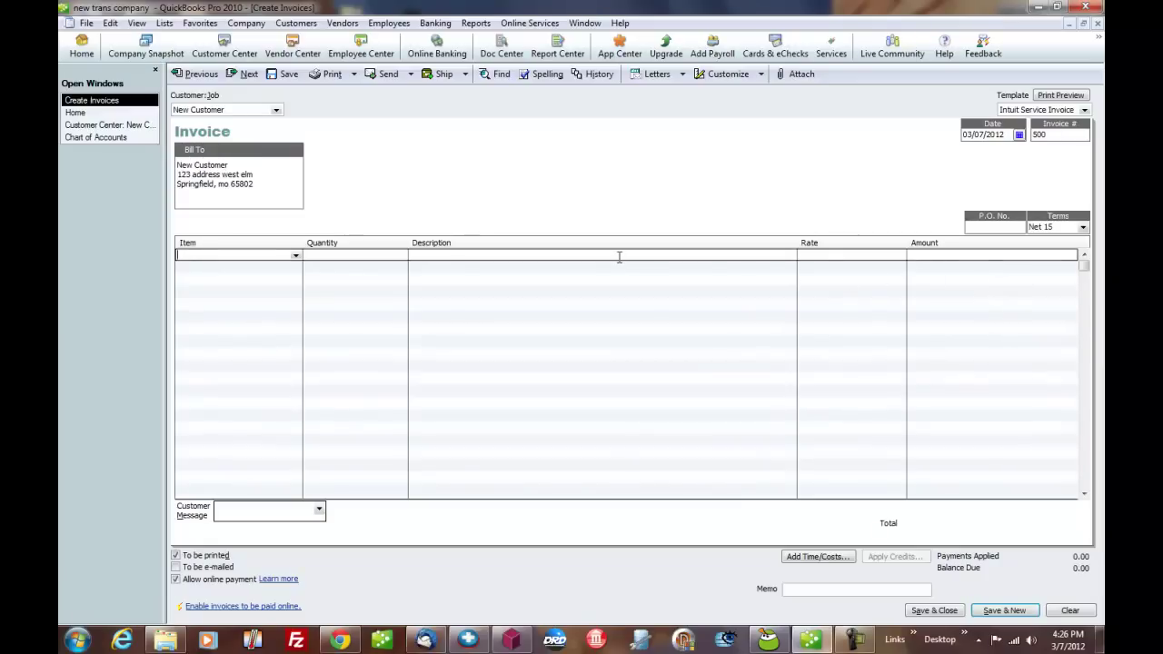
{"action": "type", "text": "t"}
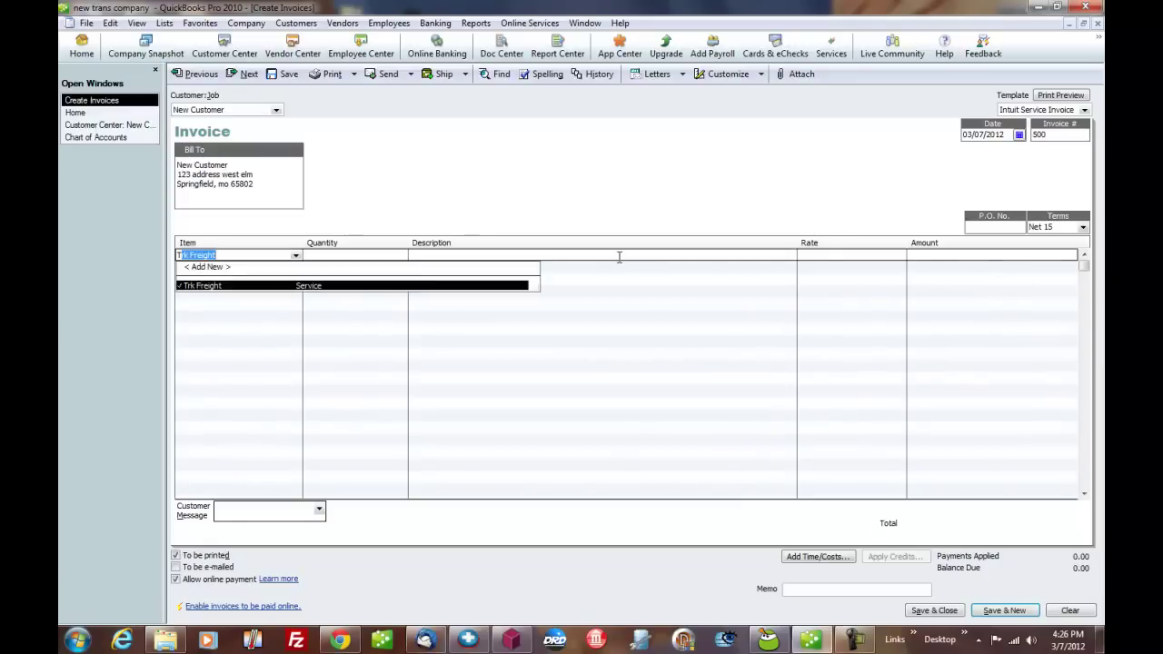
{"action": "left_click", "coordinate": [467, 103]}
{"action": "key", "text": "BackSpace"}
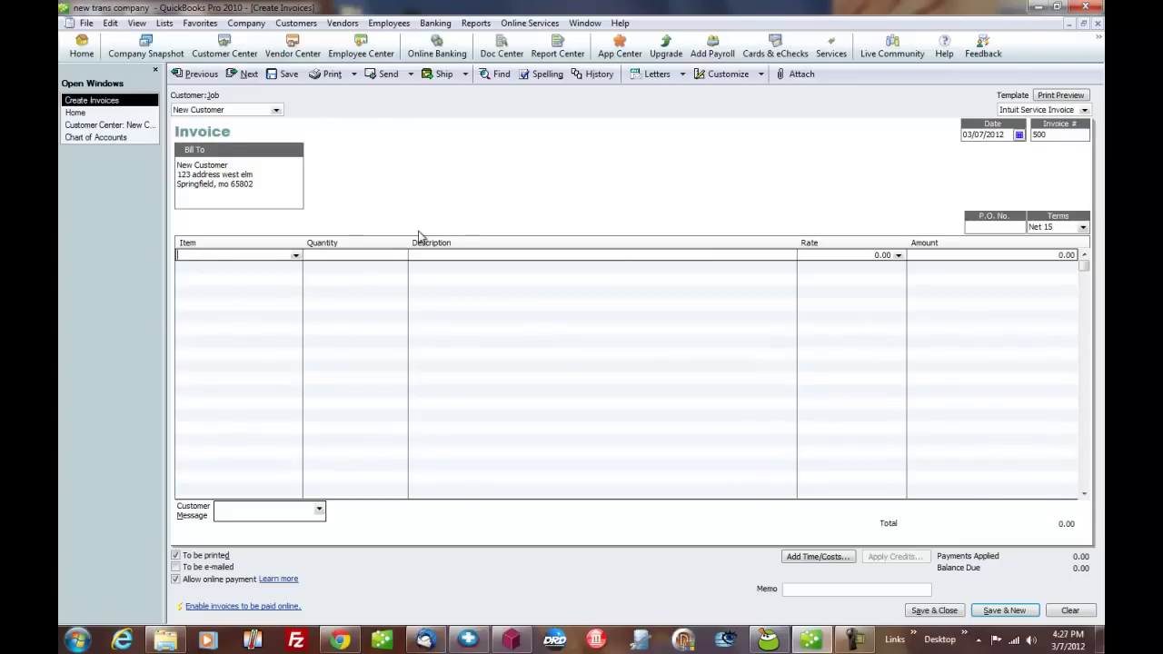
Open the Item List and review the Trk Freight service item's name, rate and linked income account
{"action": "left_click", "coordinate": [163, 23]}
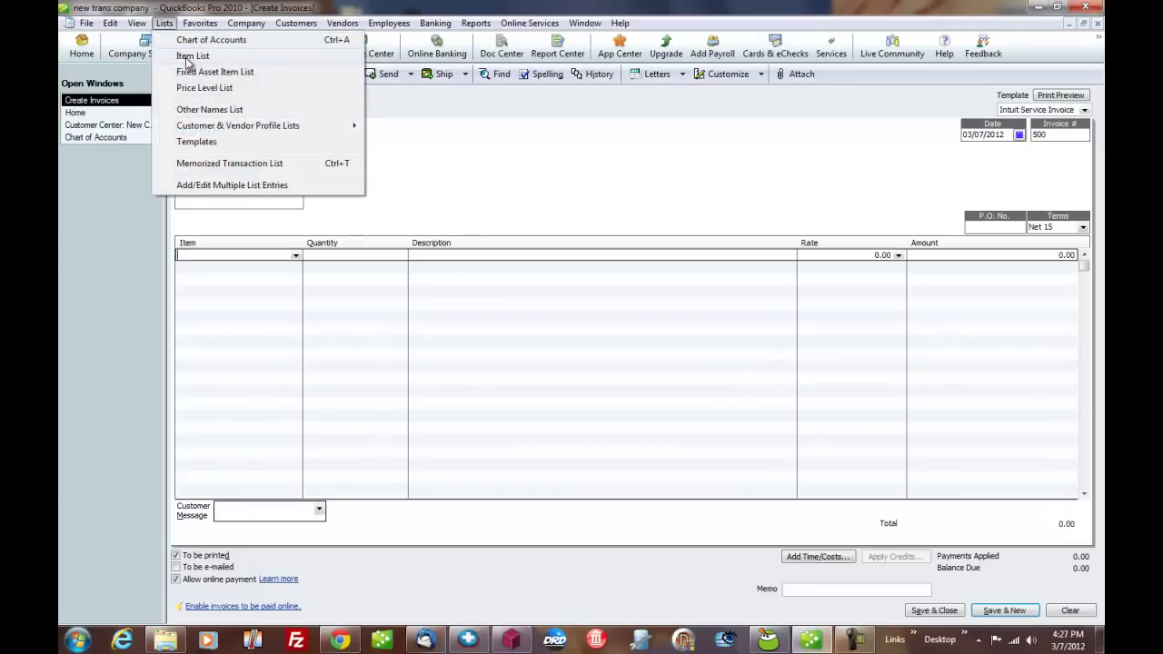
{"action": "left_click", "coordinate": [191, 57]}
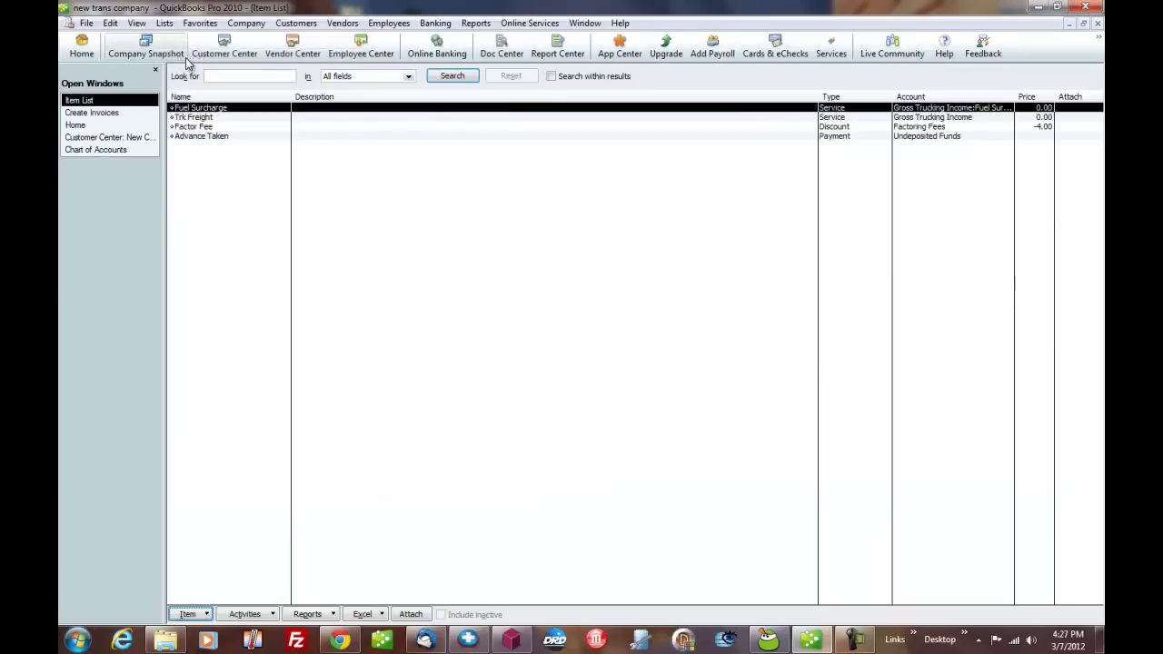
{"action": "left_click", "coordinate": [212, 120]}
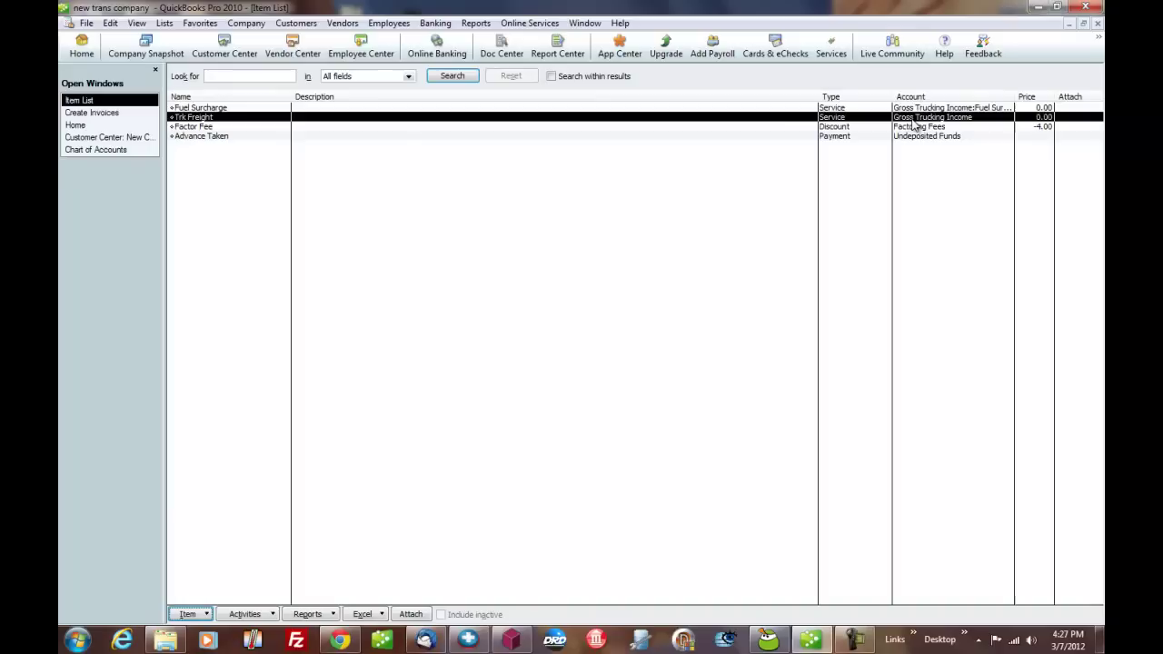
{"action": "right_click", "coordinate": [187, 118]}
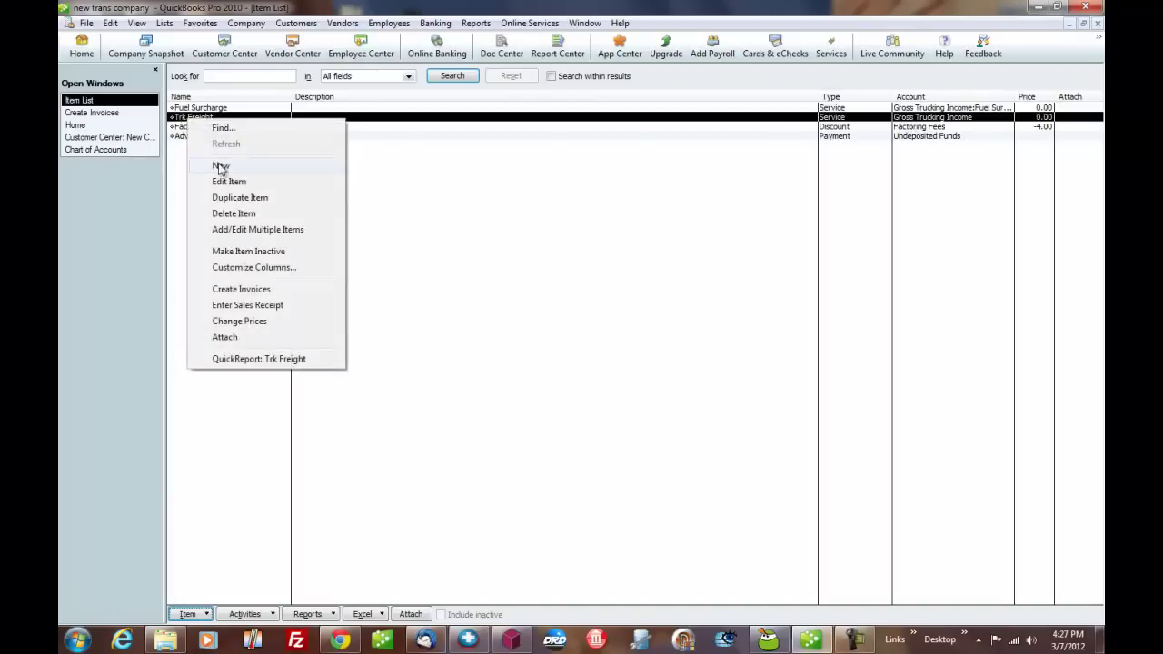
{"action": "left_click", "coordinate": [228, 182]}
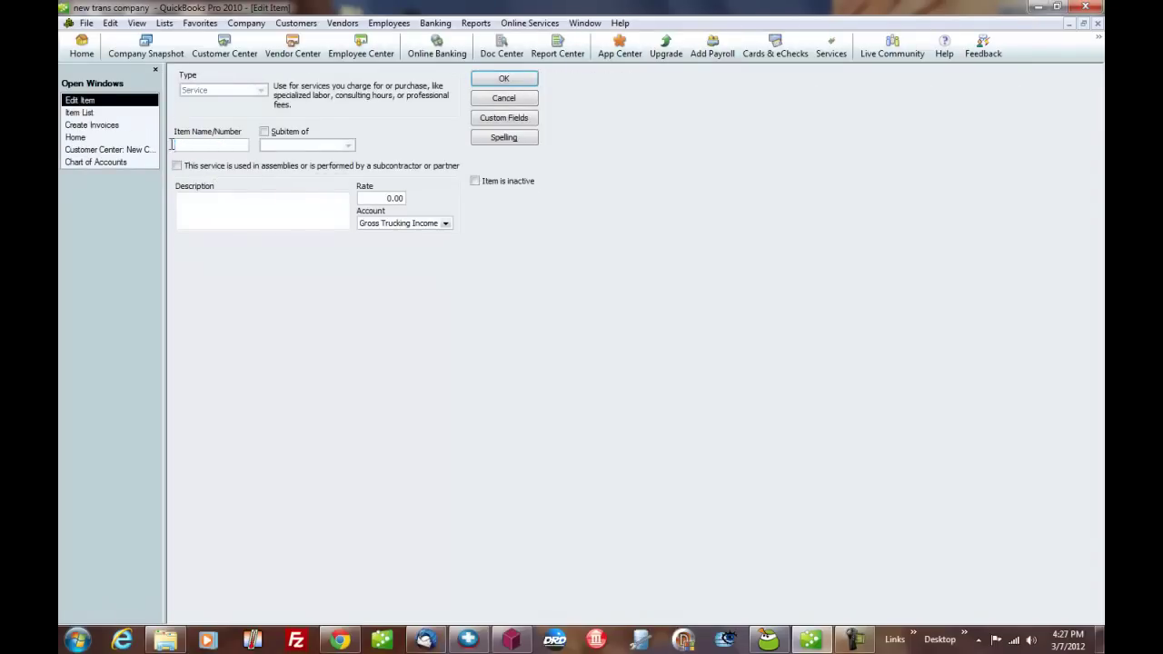
{"action": "left_click", "coordinate": [448, 225]}
{"action": "left_click", "coordinate": [446, 223]}
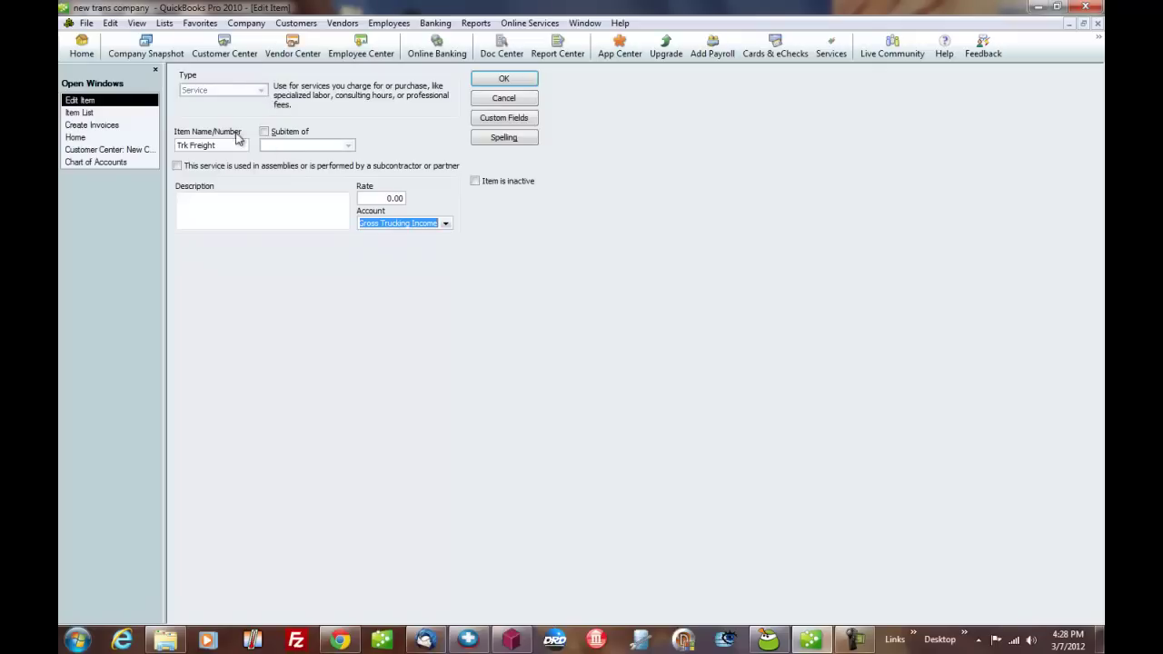
{"action": "left_click", "coordinate": [502, 80]}
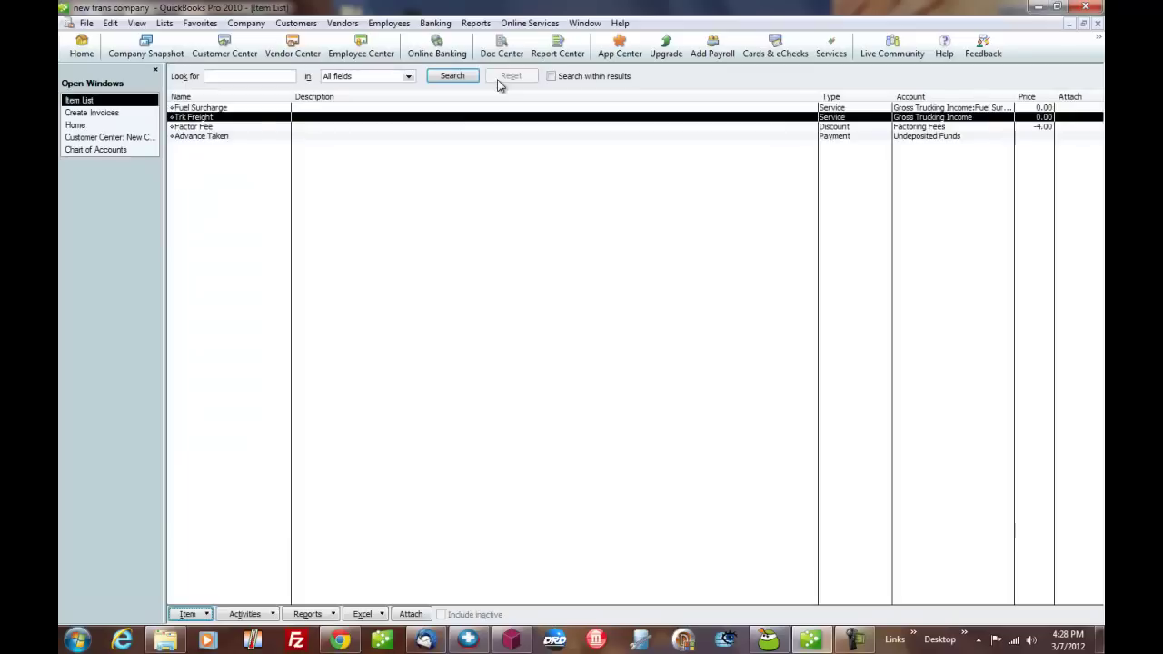
Compare the types and linked accounts of the Fuel Surcharge, Factor Fee, Advance Taken and Trk Freight items
{"action": "left_click", "coordinate": [207, 108]}
{"action": "left_click", "coordinate": [207, 126]}
{"action": "left_click", "coordinate": [207, 135]}
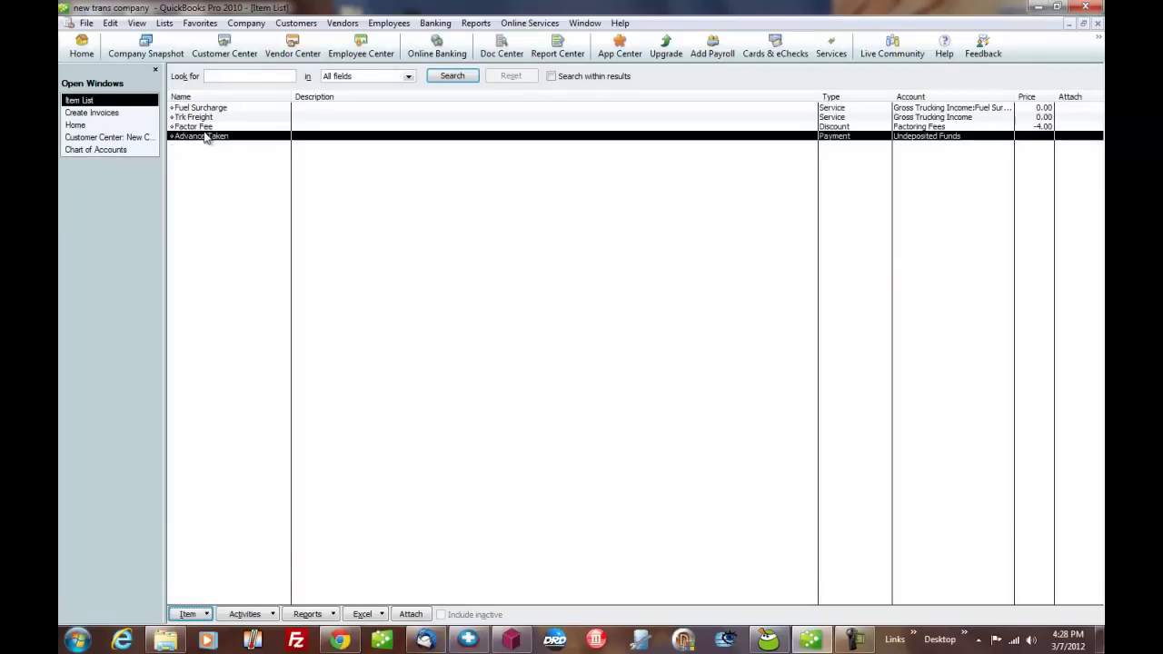
{"action": "left_click", "coordinate": [207, 126]}
{"action": "left_click", "coordinate": [206, 136]}
{"action": "left_click", "coordinate": [206, 126]}
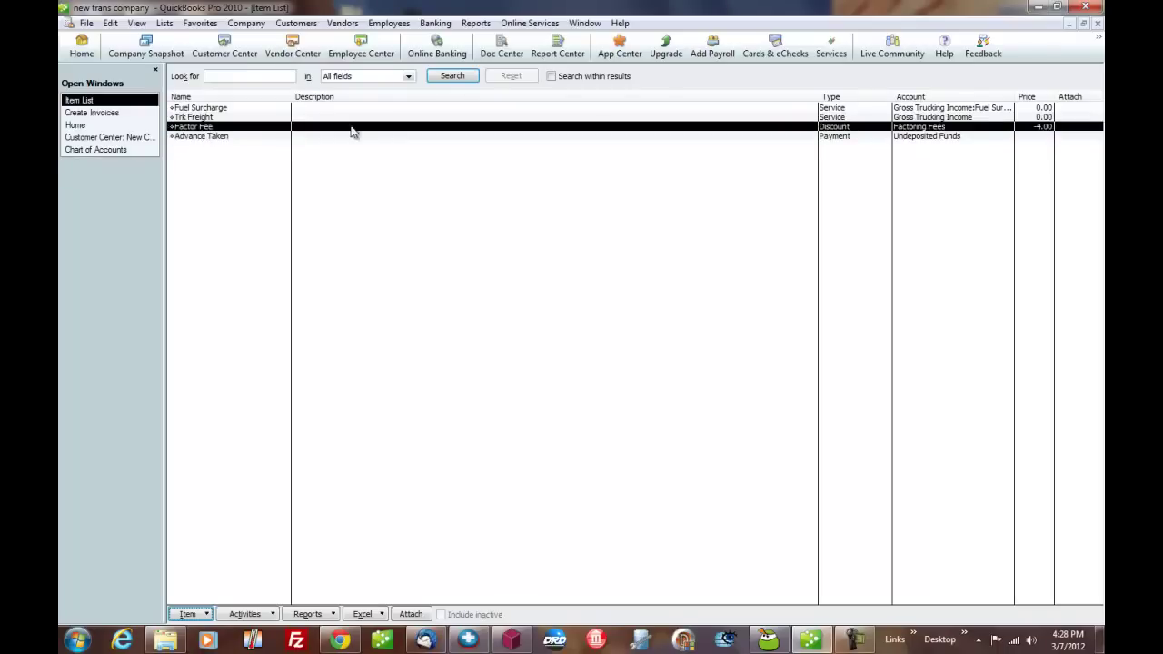
{"action": "right_click", "coordinate": [204, 118]}
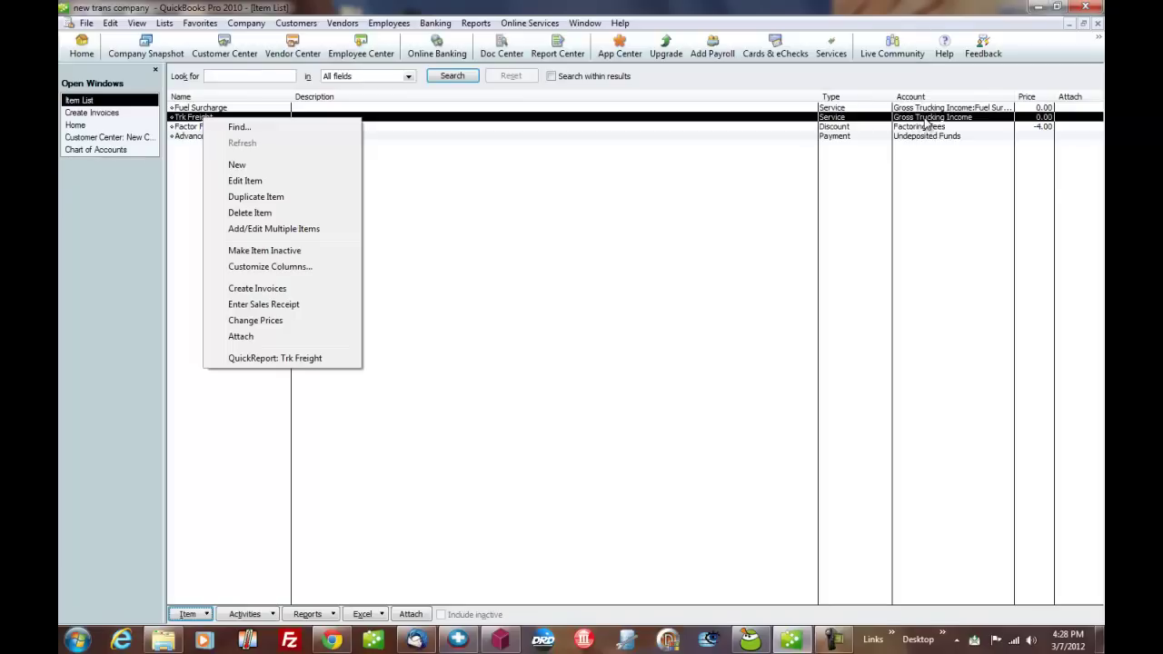
{"action": "left_click", "coordinate": [699, 244]}
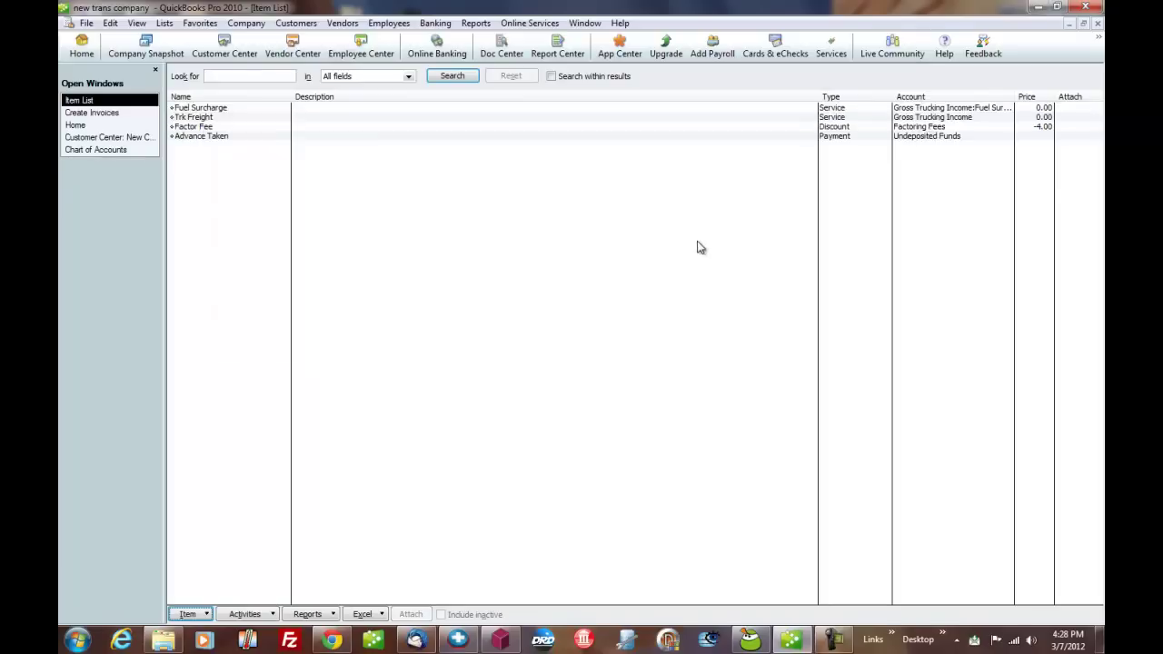
Return to the invoice and add a Trk Freight line with quantity 1, description "Flat rate" and rate 1800
{"action": "left_click", "coordinate": [74, 115]}
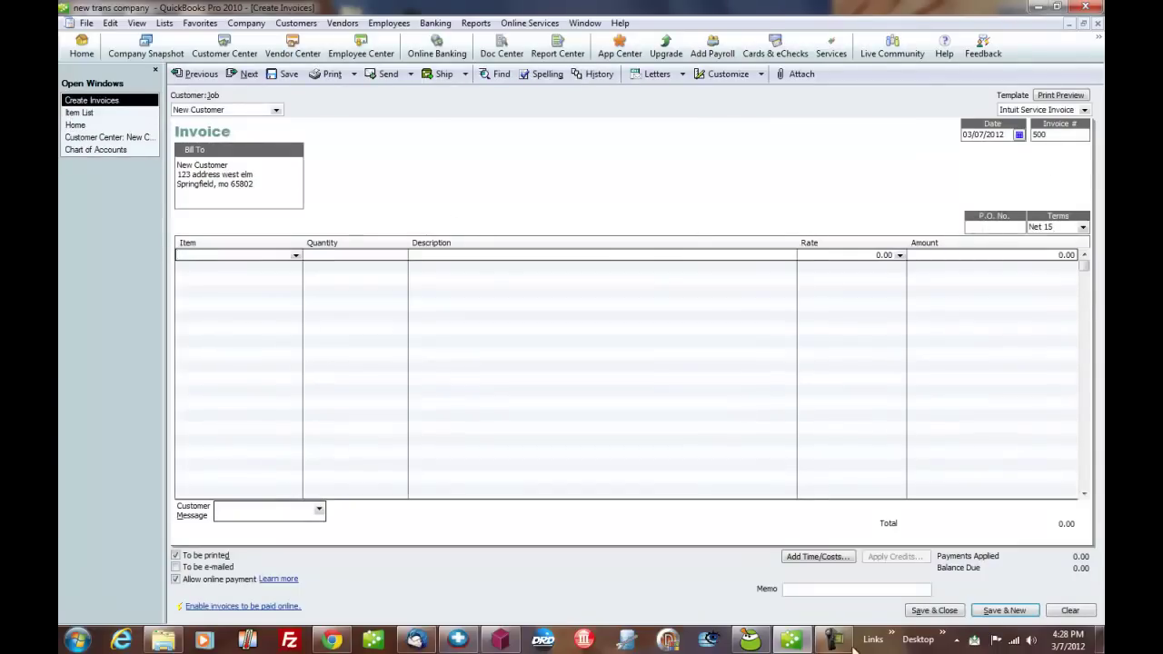
{"action": "type", "text": "Trk Freight"}
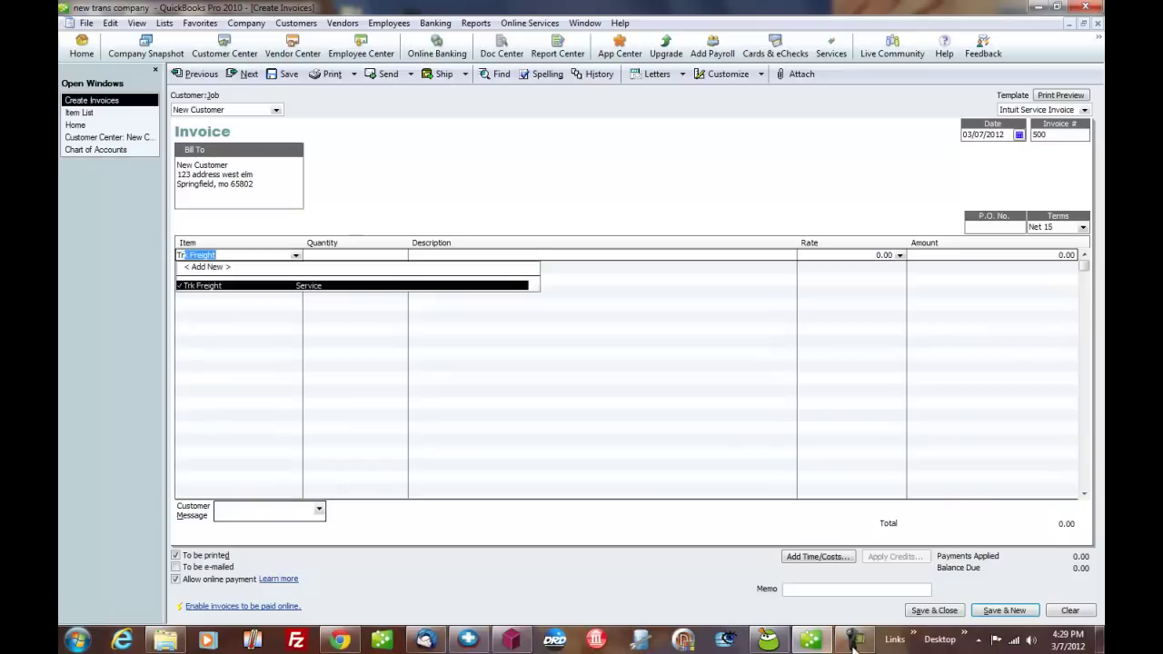
{"action": "key", "text": "Tab"}
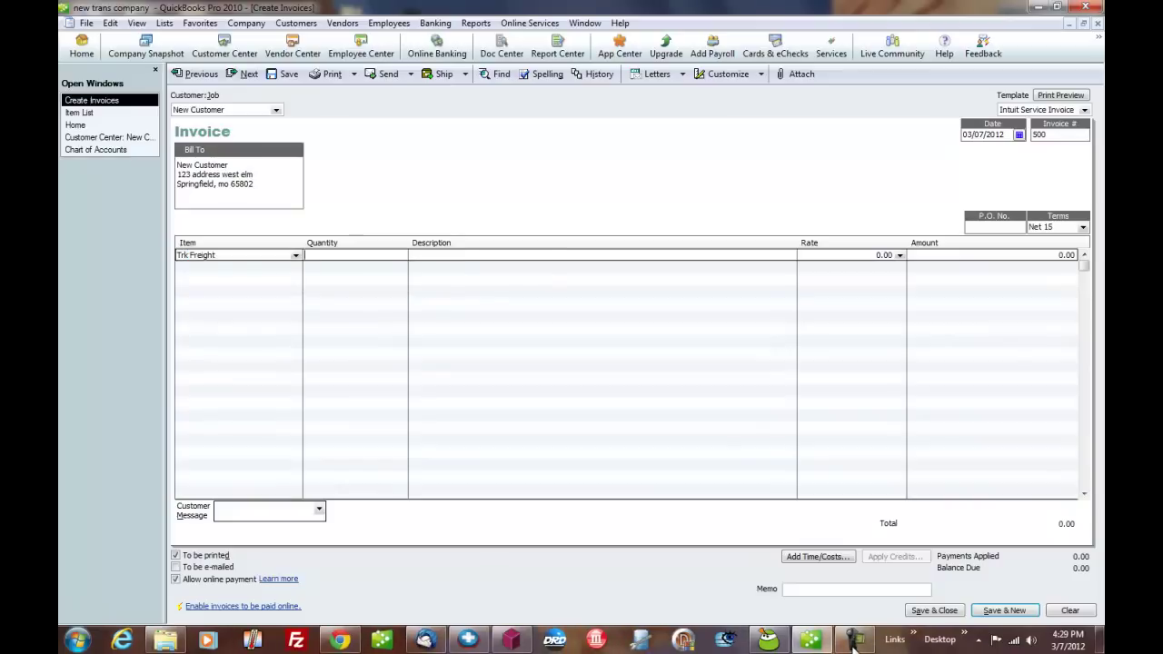
{"action": "type", "text": "1"}
{"action": "key", "text": "Tab"}
{"action": "type", "text": "Flat rate"}
{"action": "key", "text": "Tab"}
{"action": "type", "text": "1800"}
{"action": "key", "text": "Tab"}
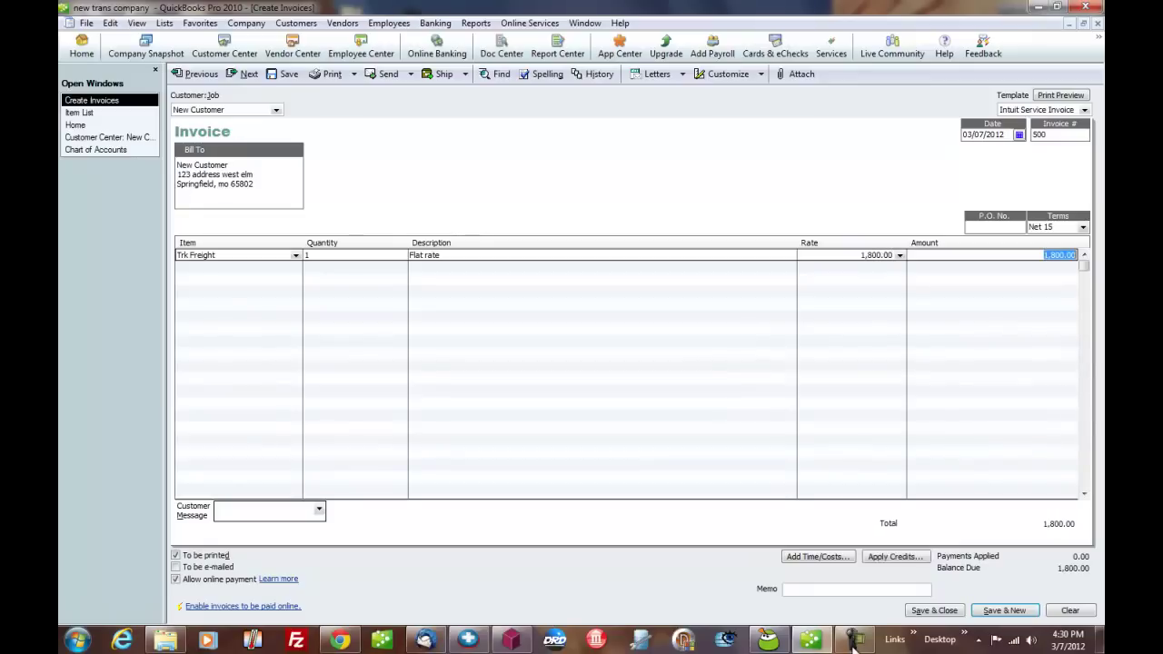
{"action": "key", "text": "Tab"}
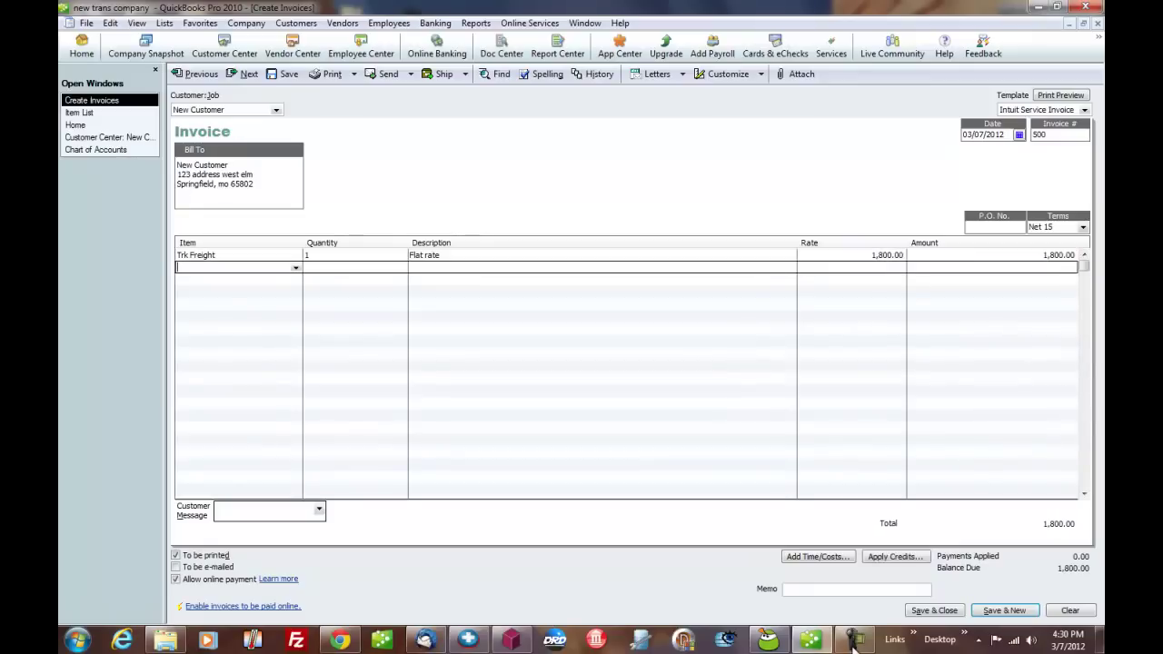
Add a second invoice line for Fuel Surcharge with quantity 1, description "14%" and rate 252
{"action": "type", "text": "Factor Fee"}
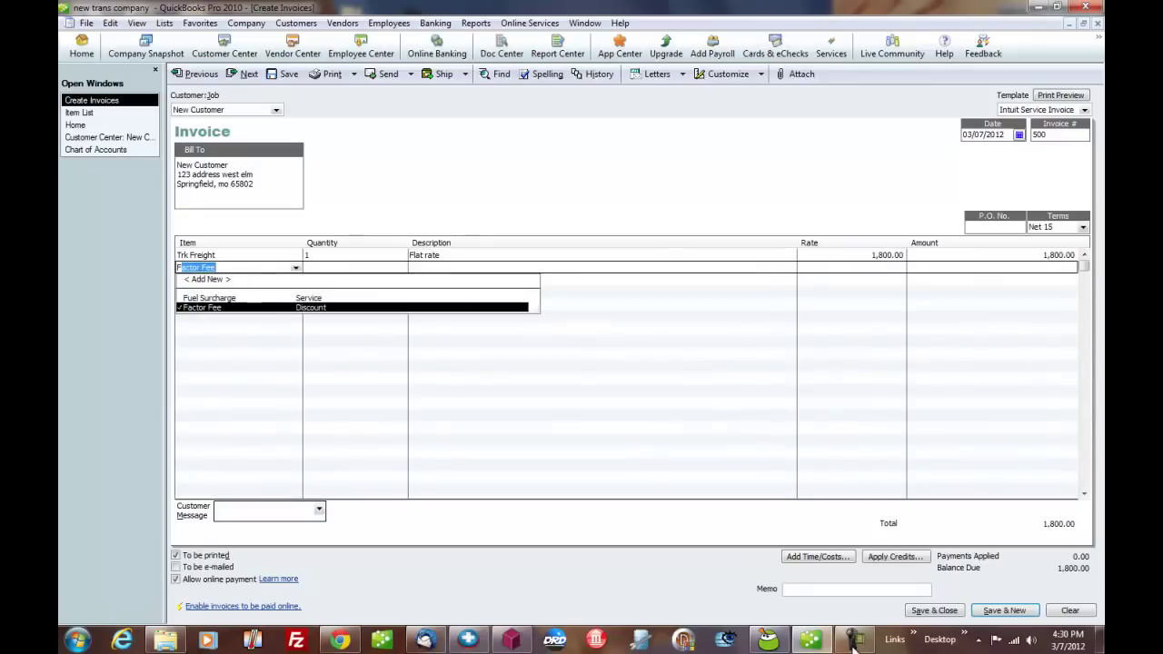
{"action": "key", "text": "Up"}
{"action": "key", "text": "Tab"}
{"action": "type", "text": "1"}
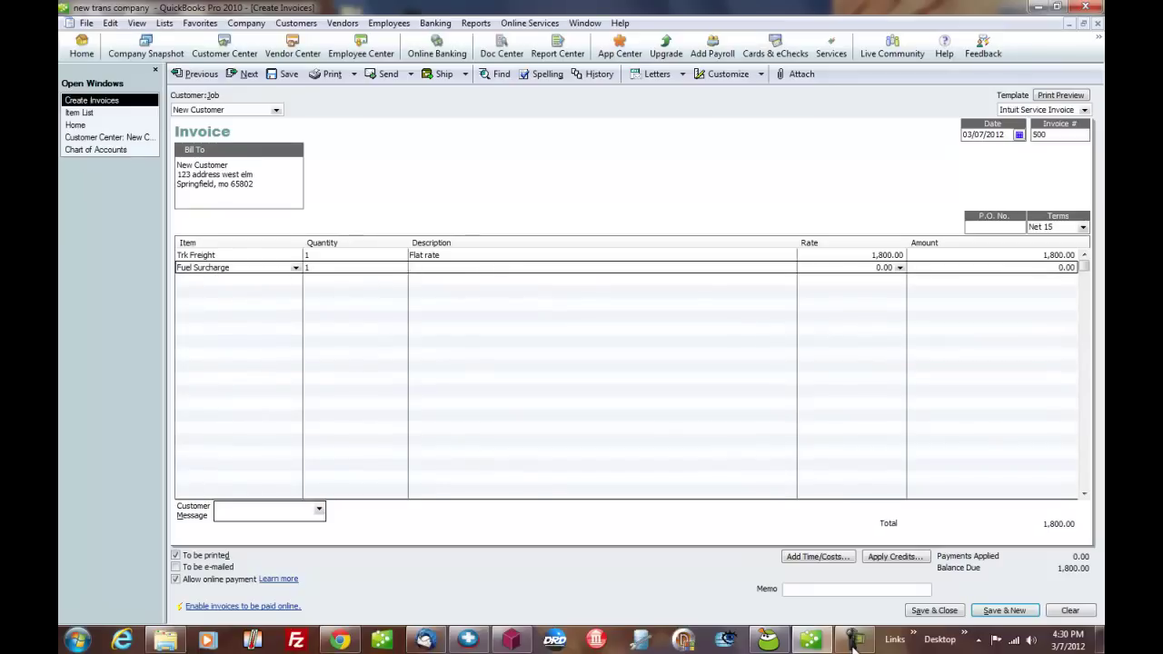
{"action": "type", "text": "14%"}
{"action": "key", "text": "Tab"}
{"action": "left_click", "coordinate": [465, 266]}
{"action": "key", "text": "Tab"}
{"action": "type", "text": "252"}
{"action": "key", "text": "Tab"}
Look through the invoice's printing and sending options without choosing any
{"action": "left_click", "coordinate": [353, 74]}
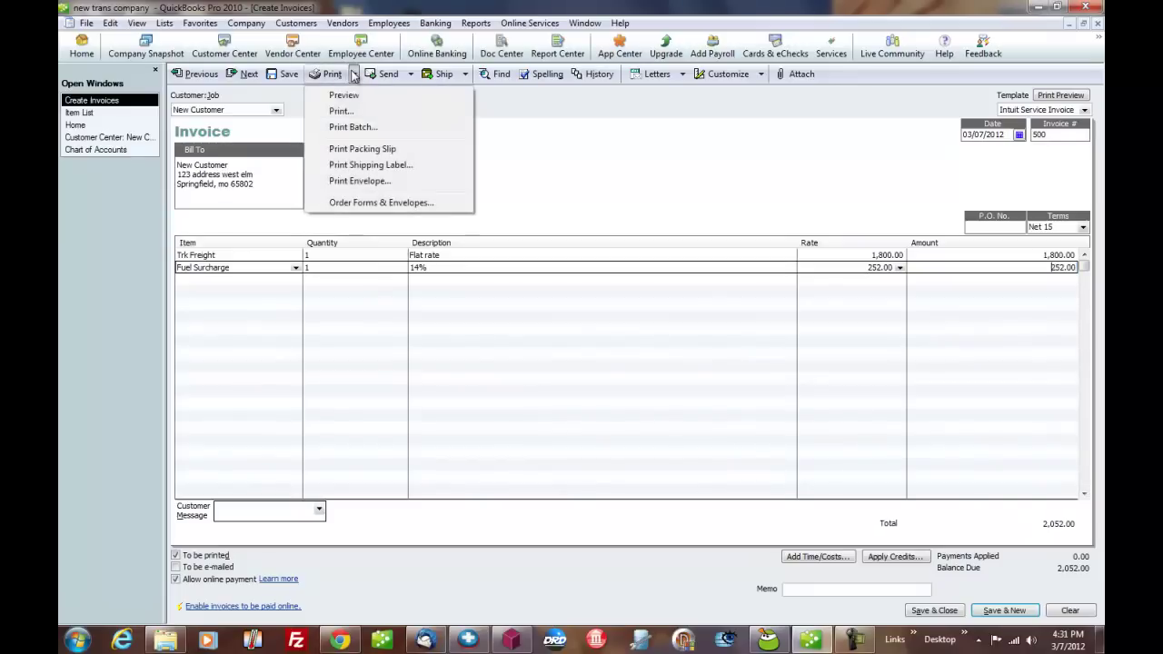
{"action": "left_click", "coordinate": [411, 74]}
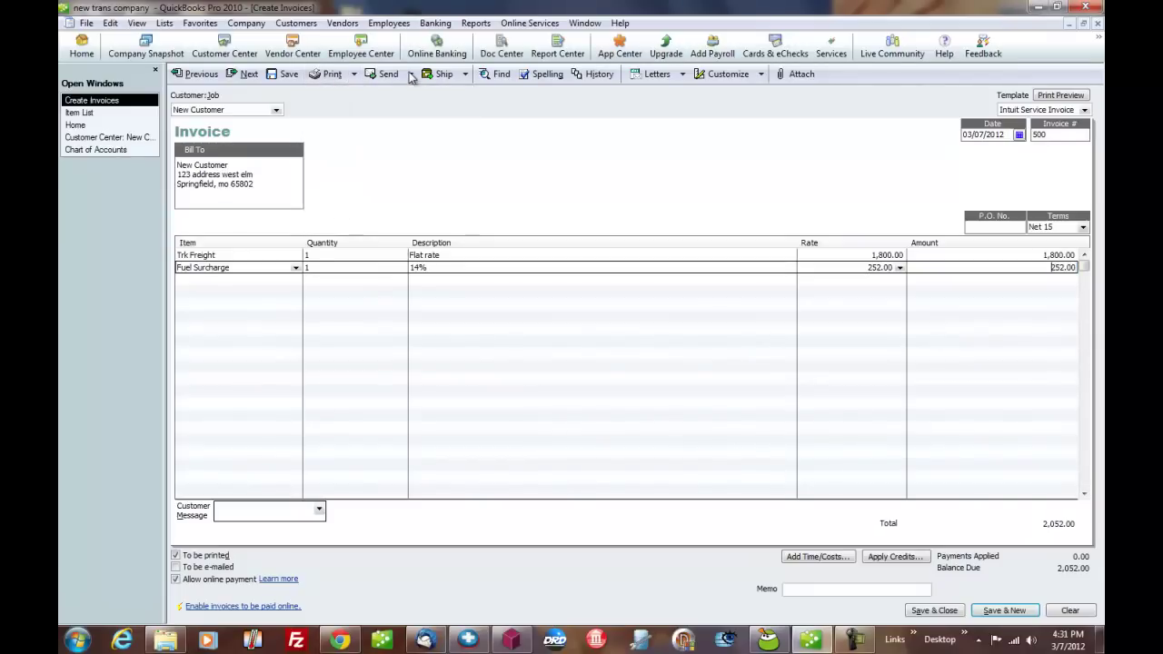
{"action": "left_click", "coordinate": [411, 74]}
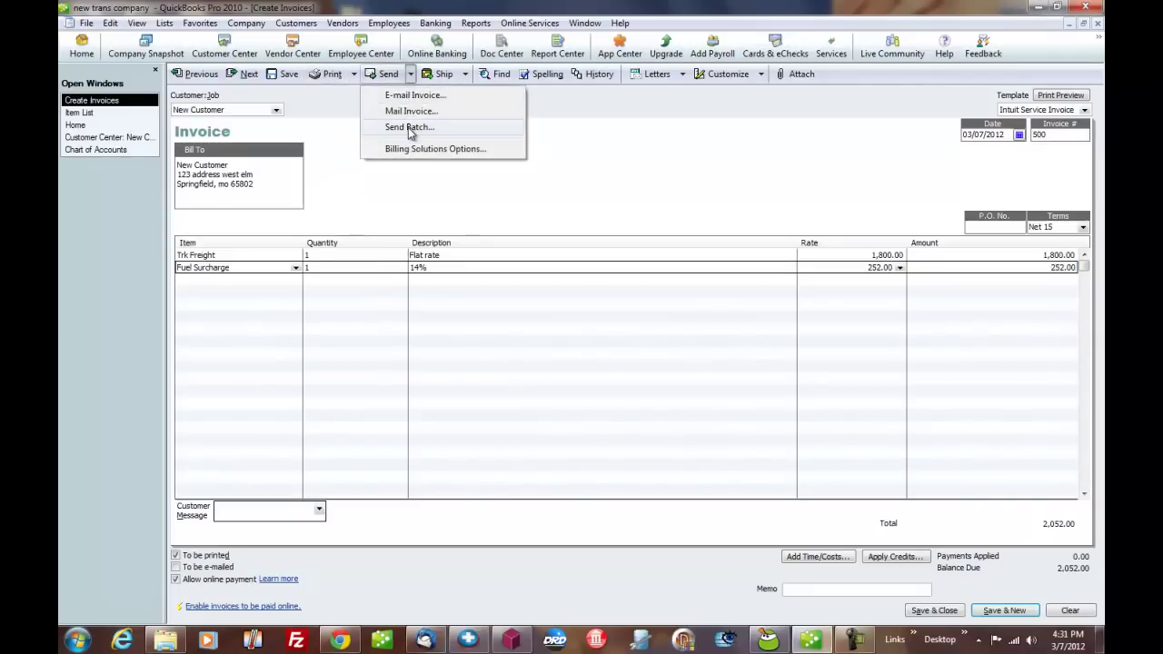
{"action": "left_click", "coordinate": [574, 189]}
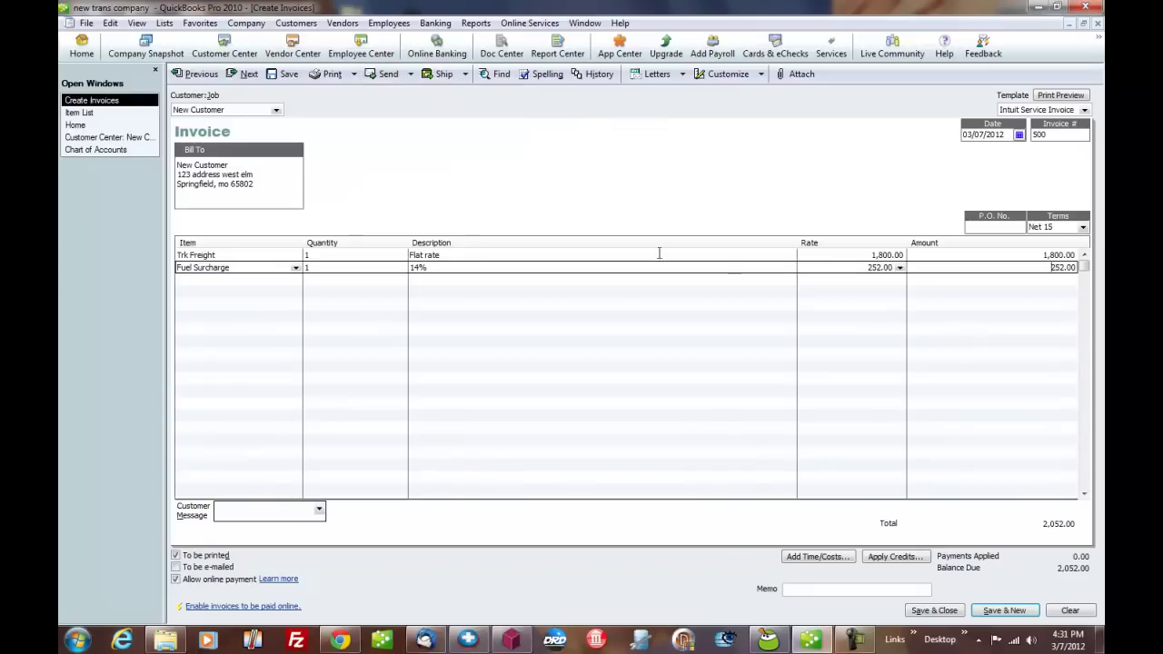
Save and close the invoice, keep the new terms for the customer, and dismiss the payment interview's browser window
{"action": "left_click", "coordinate": [932, 612]}
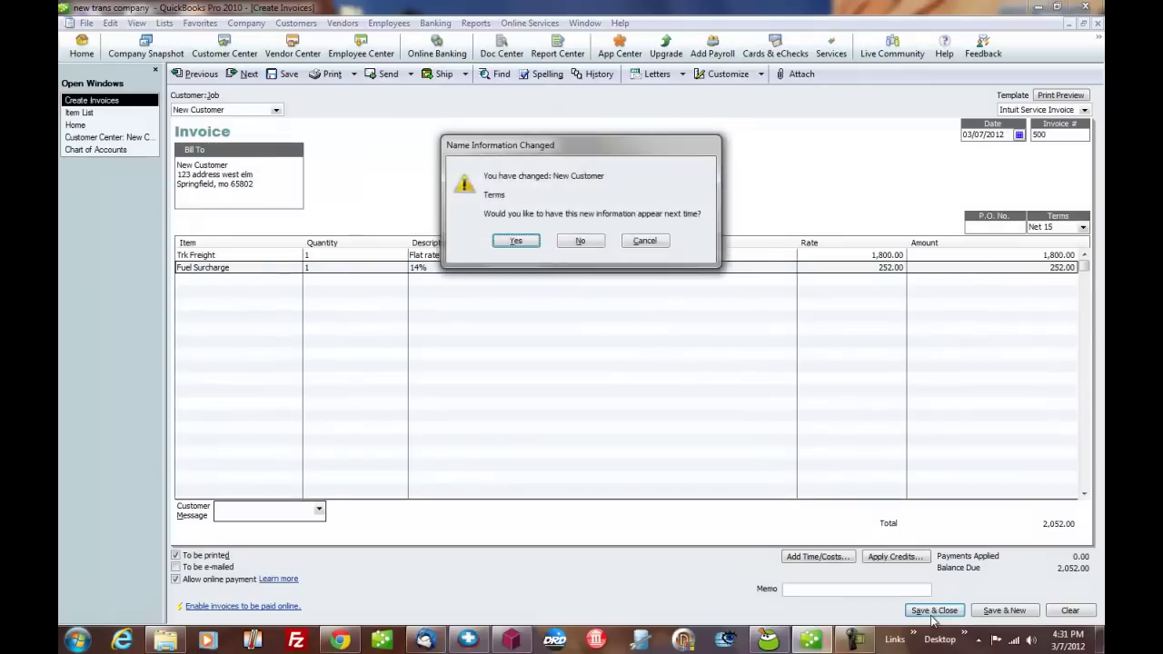
{"action": "left_click", "coordinate": [514, 255]}
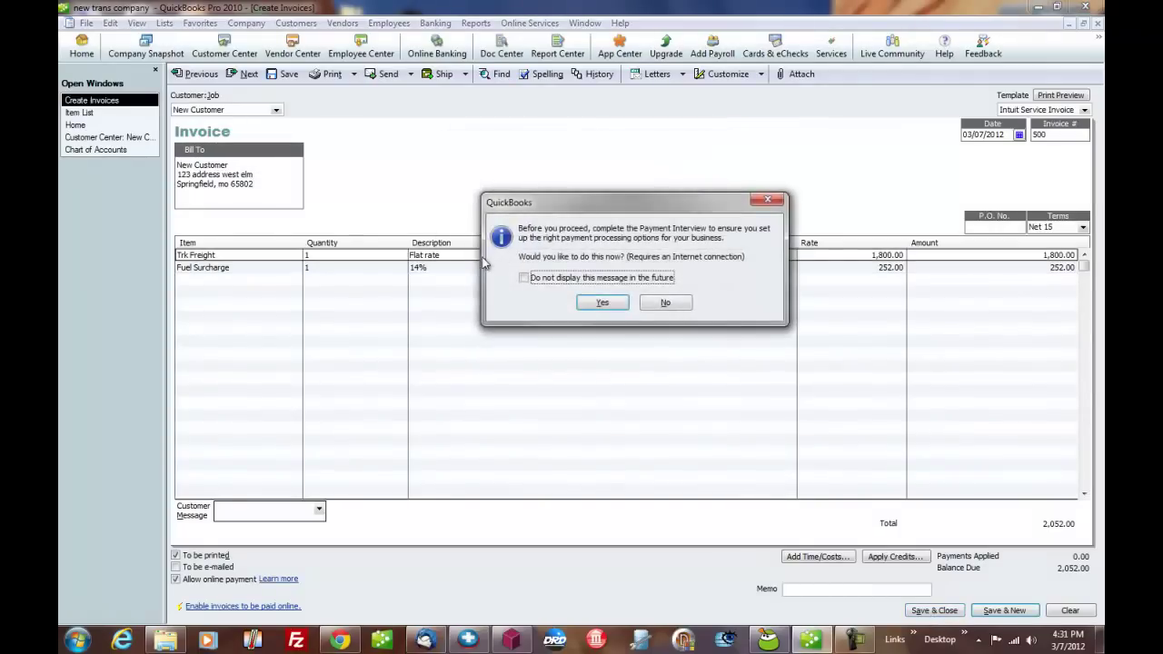
{"action": "left_click", "coordinate": [613, 309]}
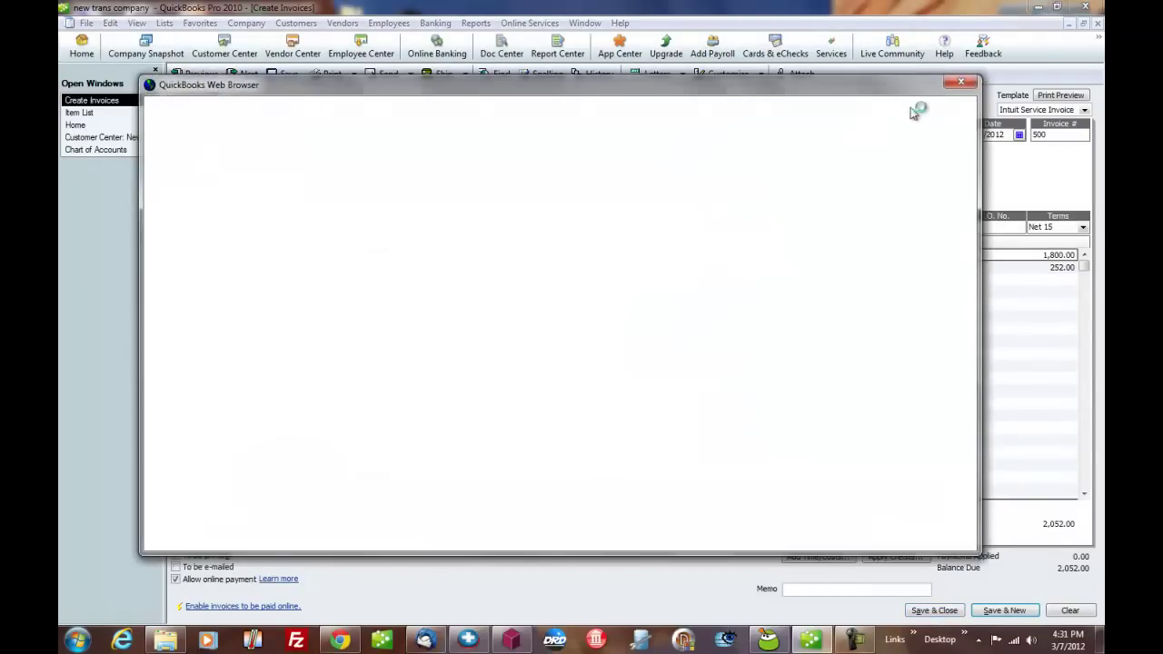
{"action": "left_click", "coordinate": [961, 85]}
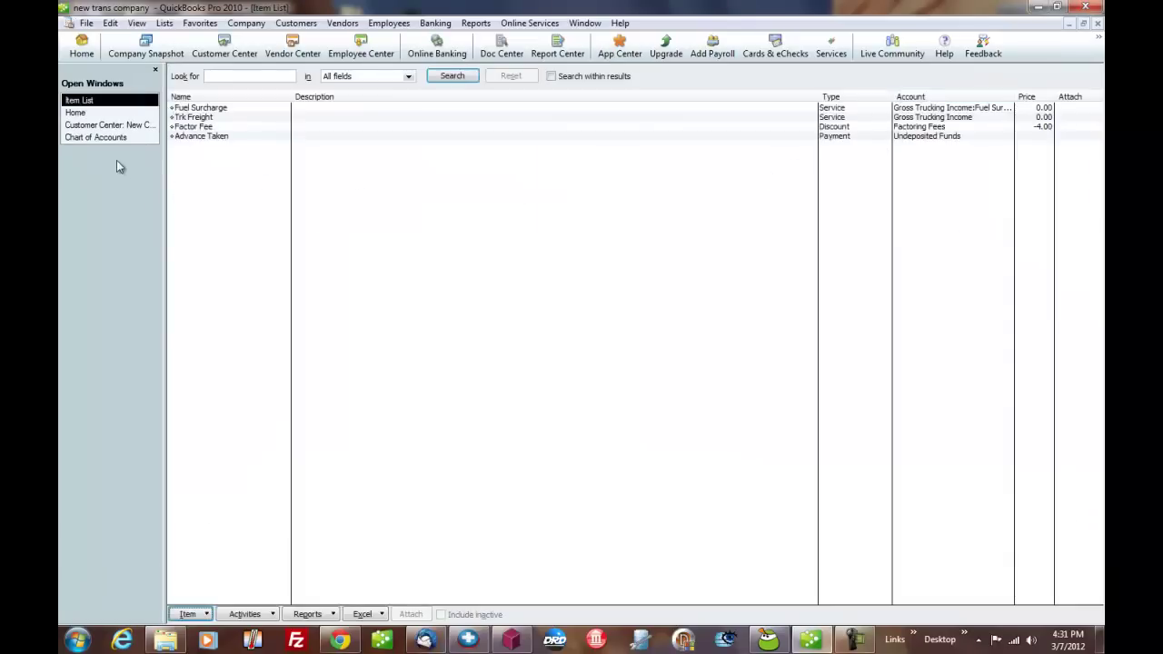
Check the saved invoice 500 from New Customer's transactions in the Customer Center, and close it again
{"action": "left_click", "coordinate": [104, 125]}
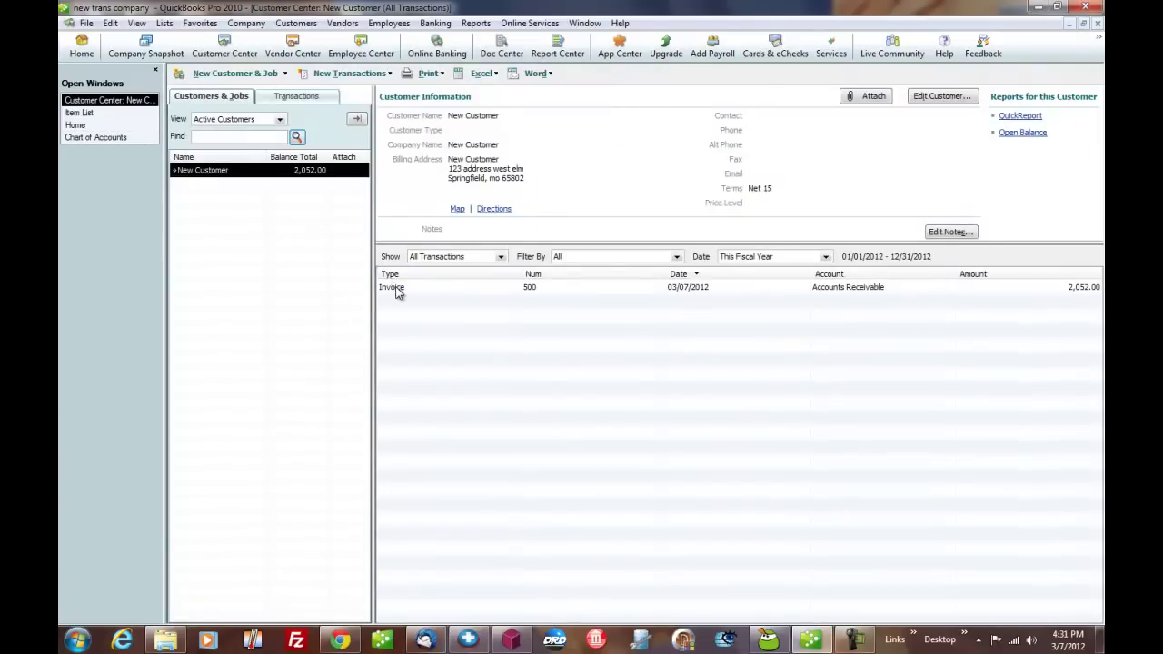
{"action": "double_click", "coordinate": [474, 288]}
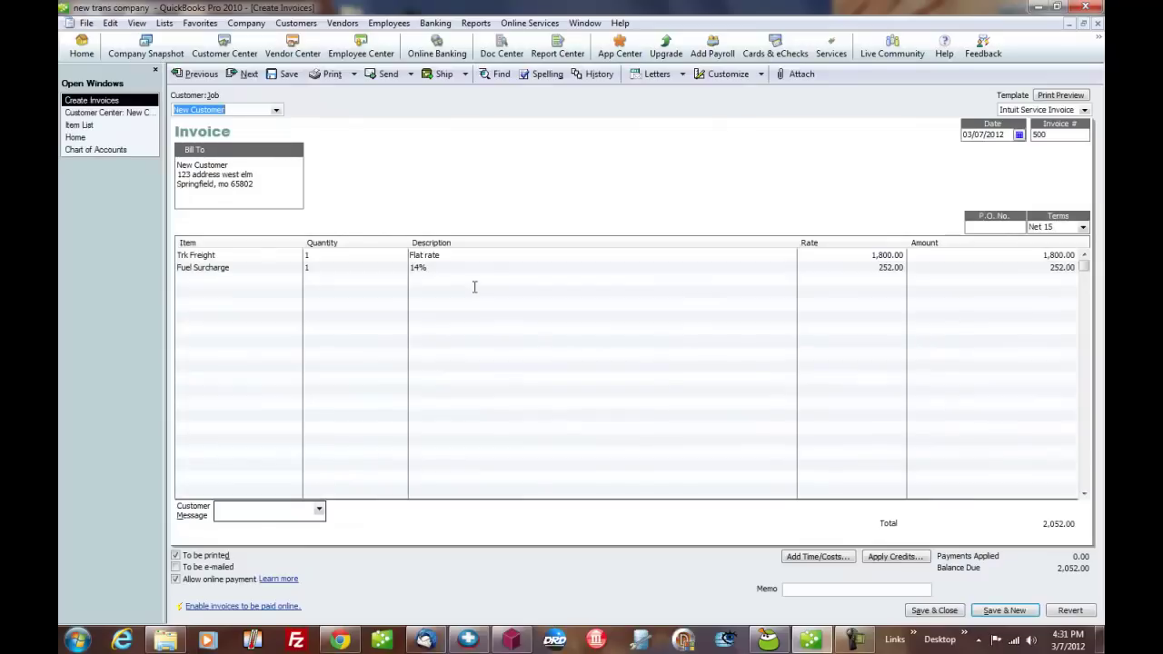
{"action": "left_click", "coordinate": [1097, 24]}
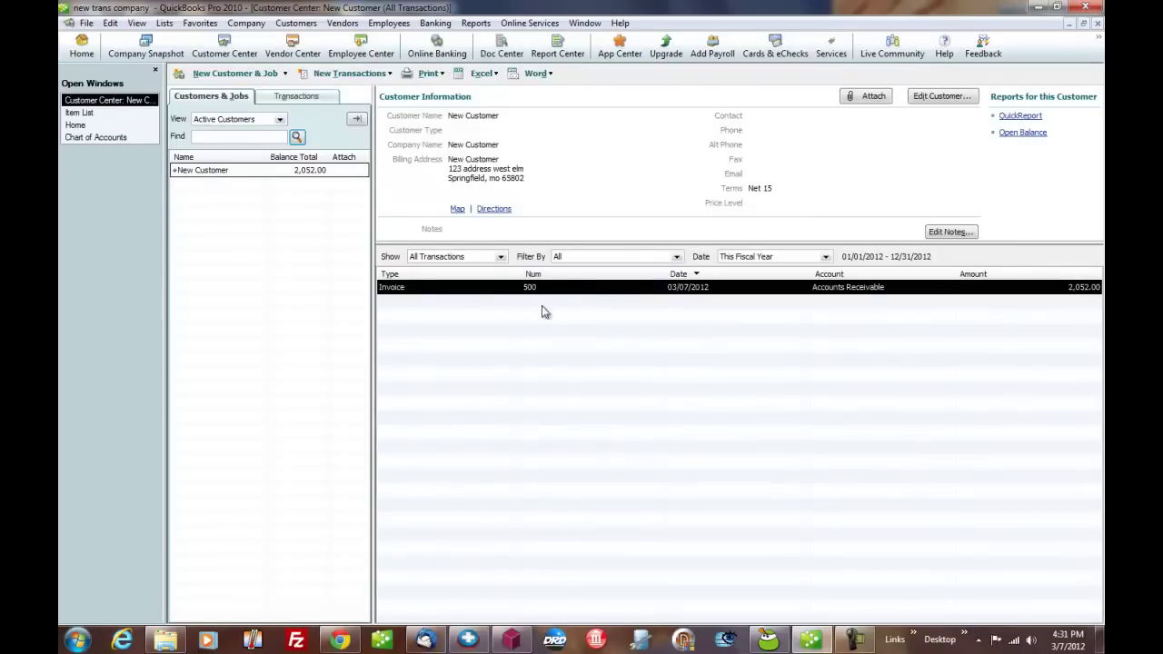